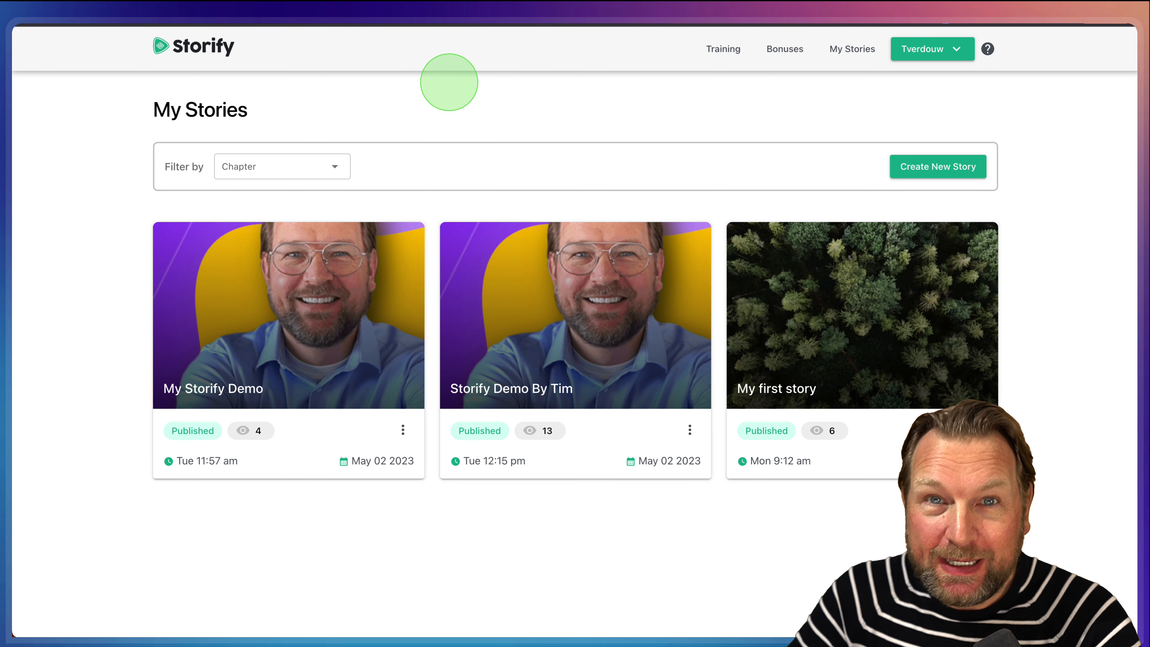
# Open the published My Storify Demo story and play it until about 00:31, pausing it there
pyautogui.click(455, 2)
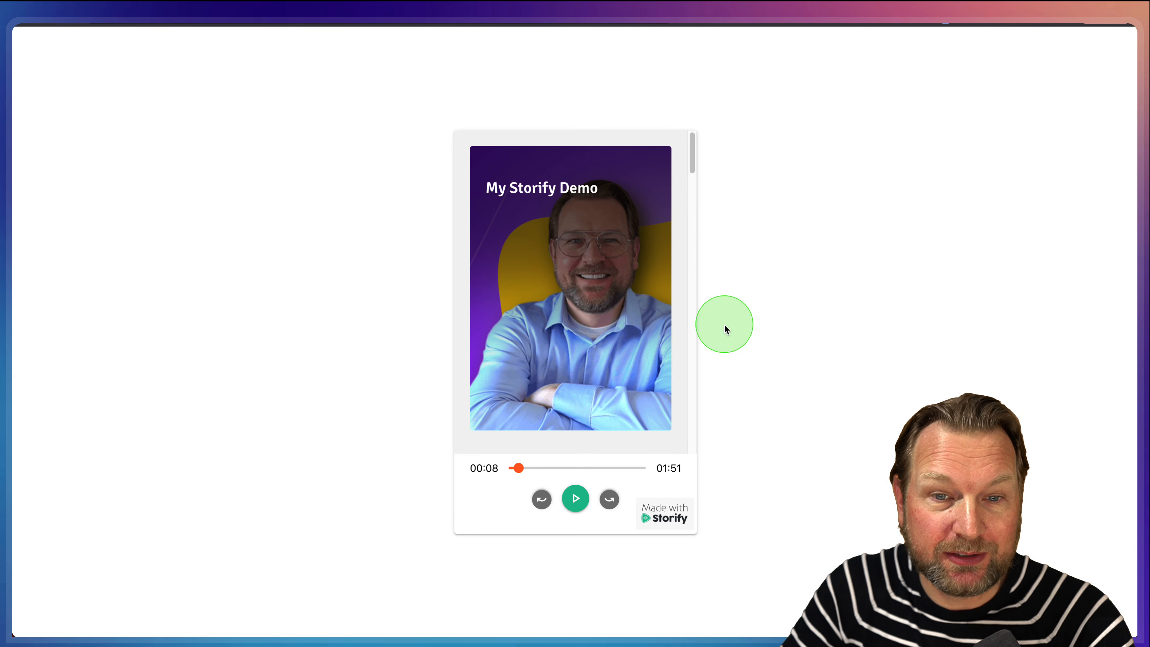
pyautogui.click(575, 499)
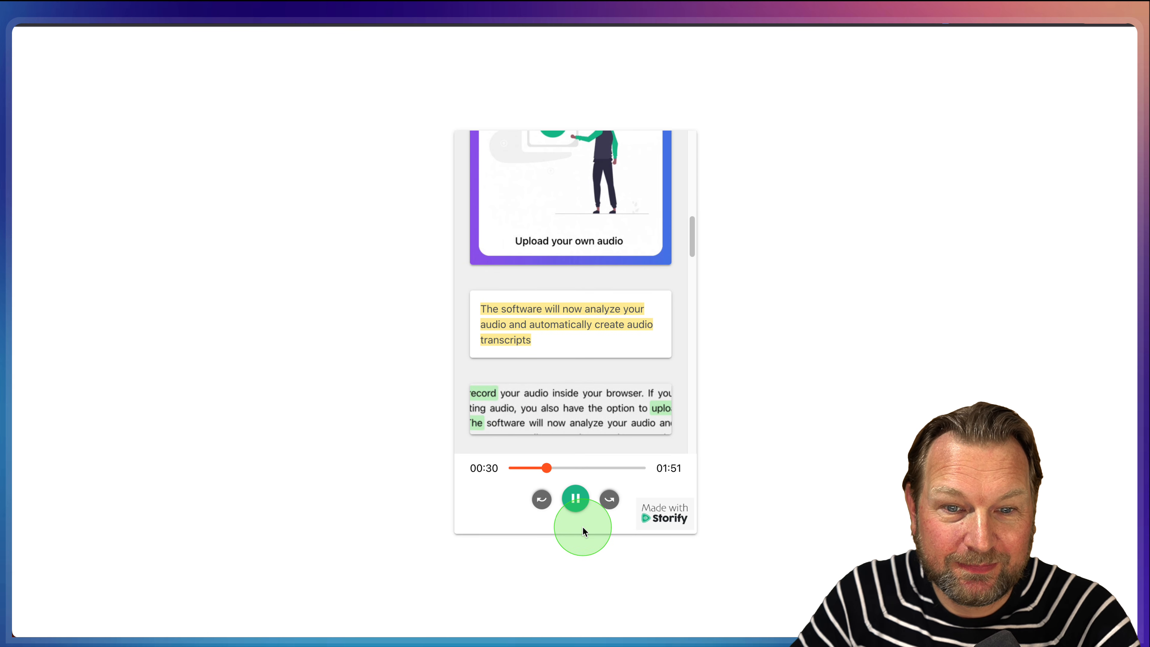
pyautogui.click(574, 495)
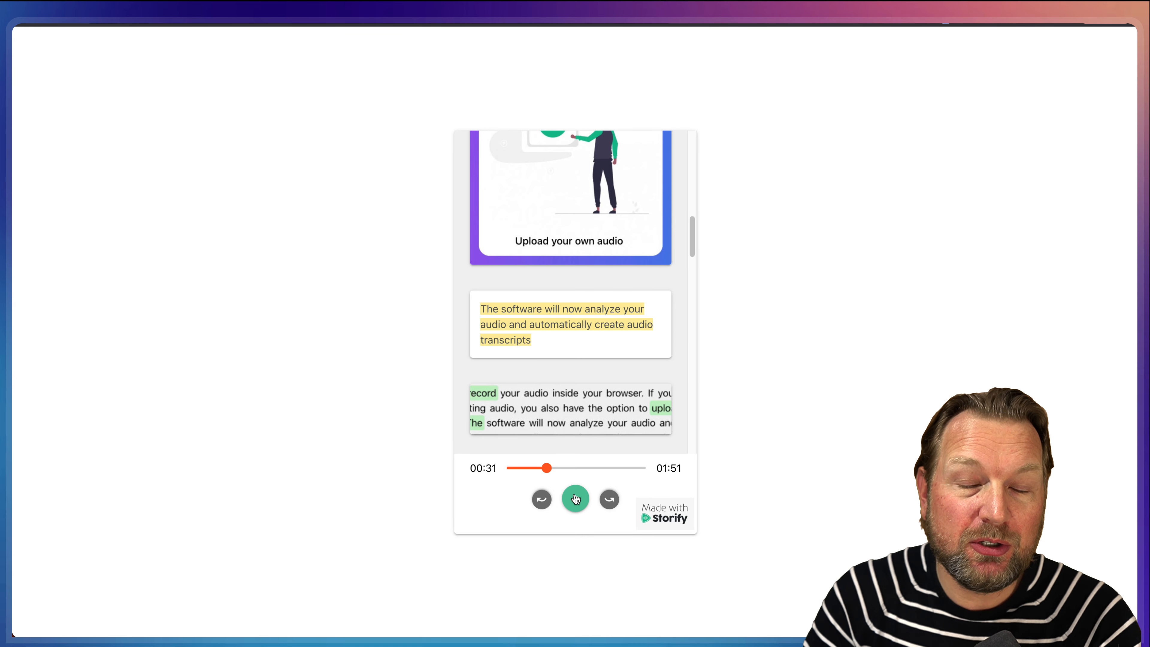
# Examine the demo story's cards, skip the playback ahead to 01:08, and return to the story's cover
pyautogui.scroll(-4, 629, 358)
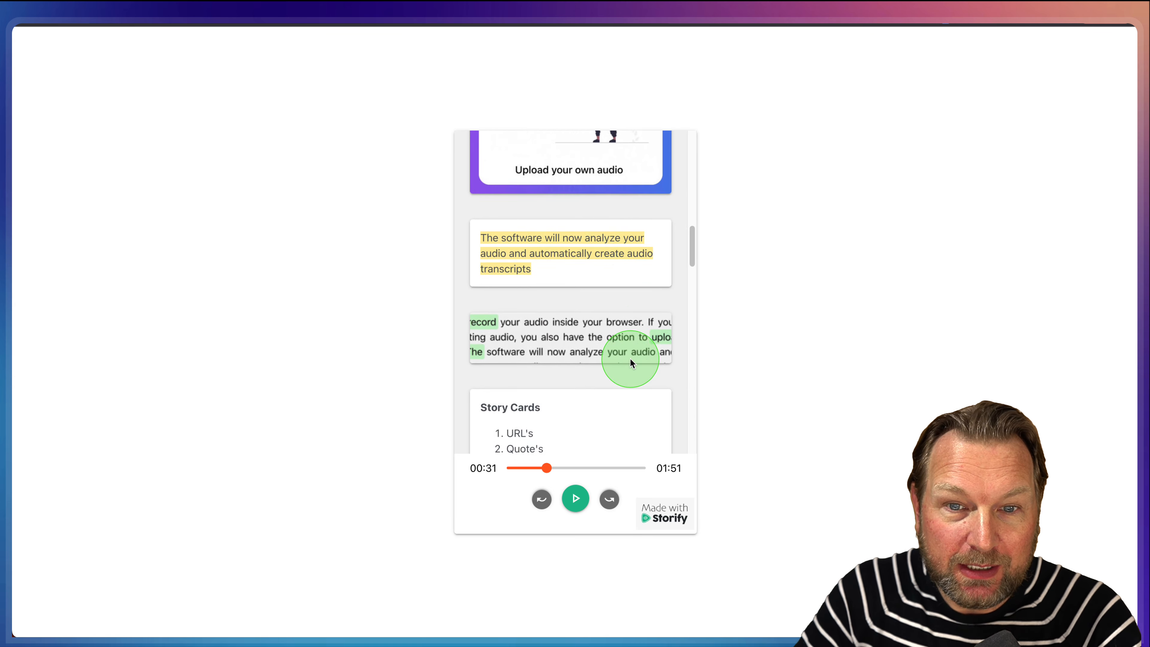
pyautogui.scroll(-2, 630, 357)
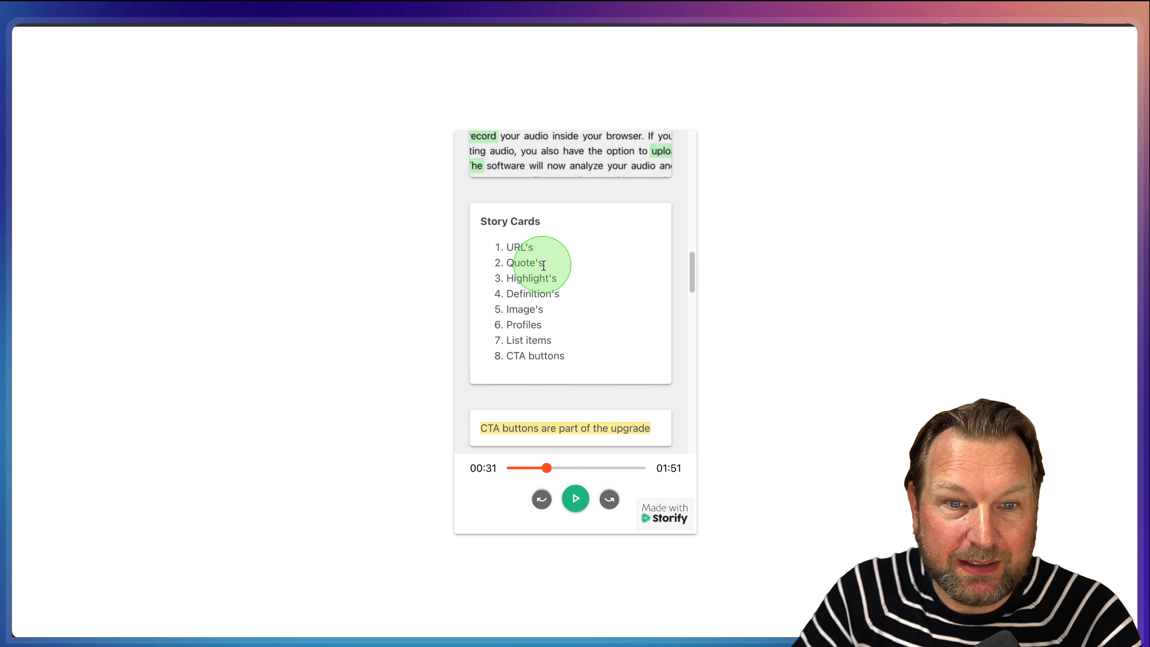
pyautogui.scroll(-3, 547, 272)
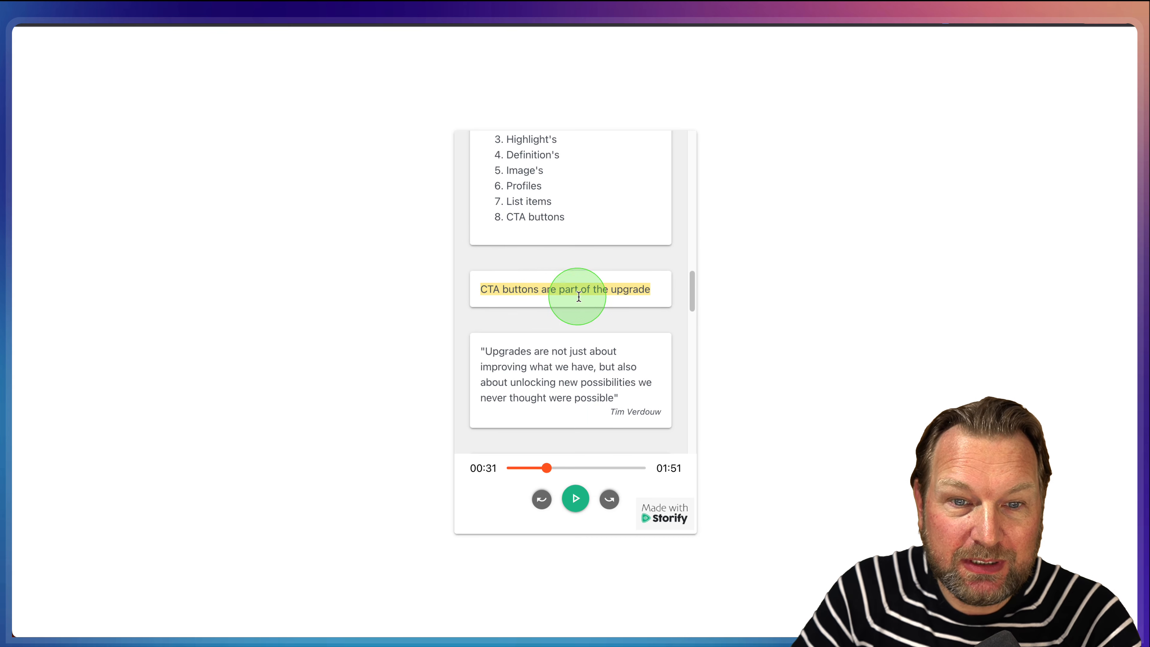
pyautogui.scroll(-3, 571, 297)
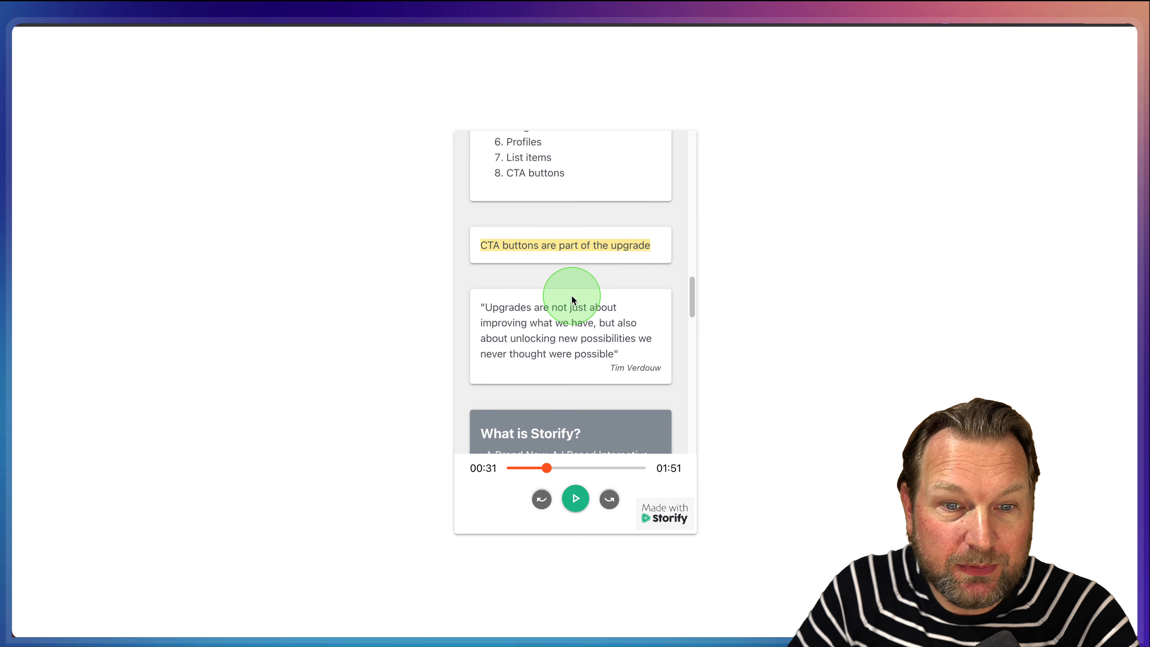
pyautogui.scroll(3, 571, 298)
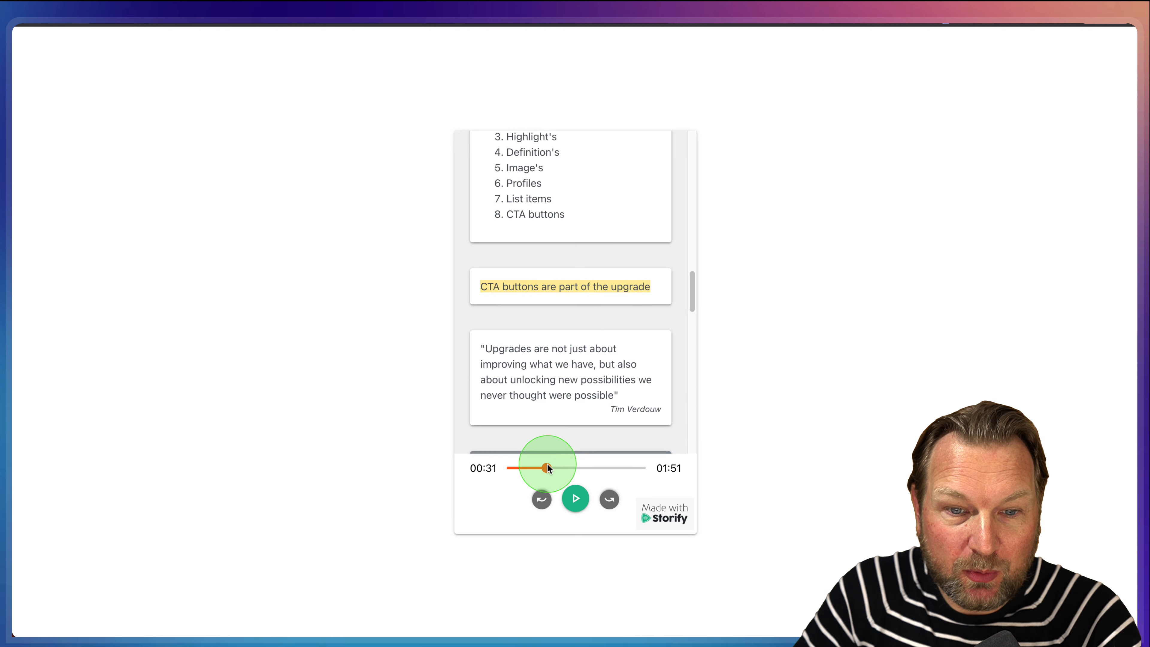
pyautogui.moveTo(545, 467); pyautogui.dragTo(592, 467)
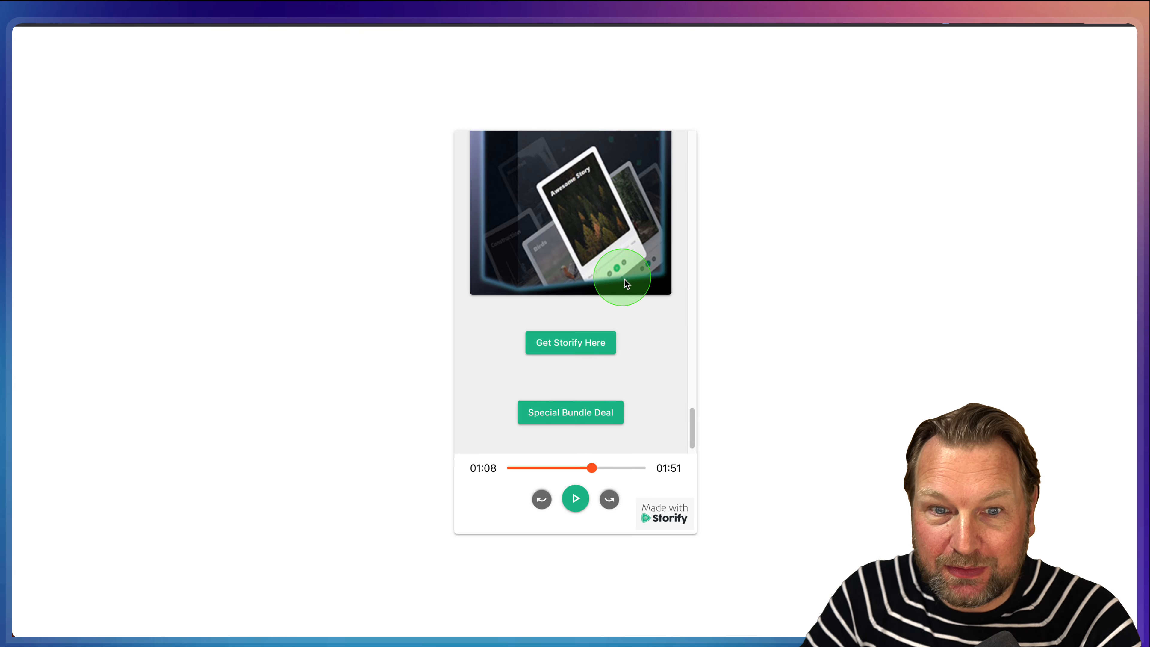
pyautogui.scroll(5, 625, 279)
pyautogui.scroll(5, 627, 267)
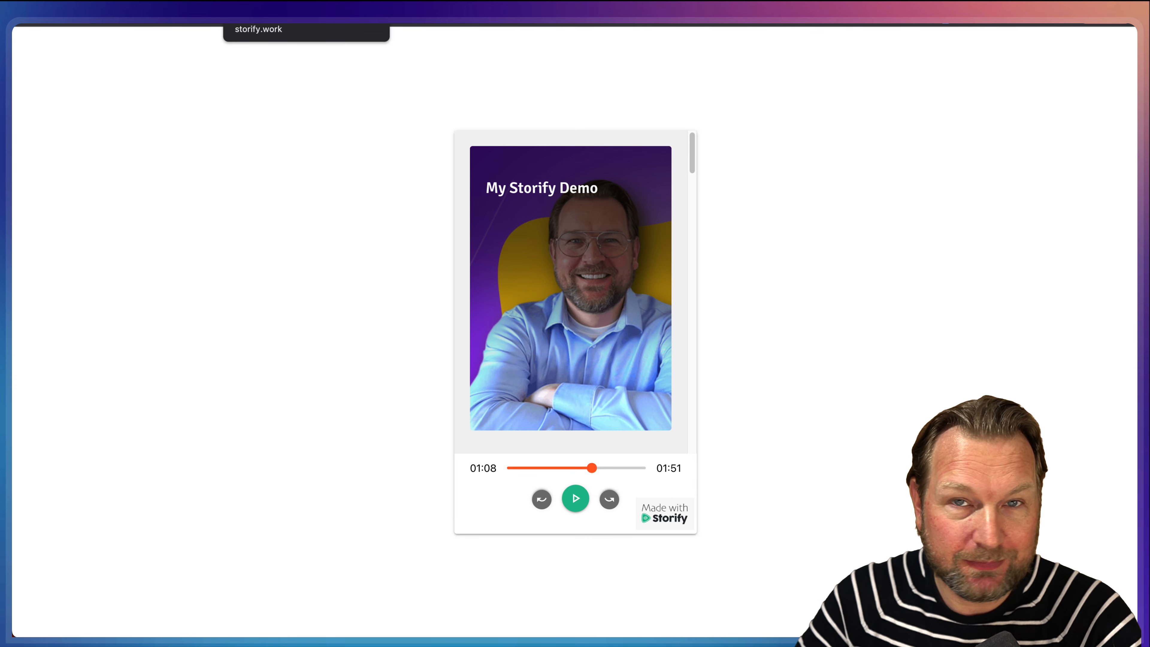
# Review the Storify offer page from the introduction through the embedded demo to the pricing and funnel details
pyautogui.click(198, 25)
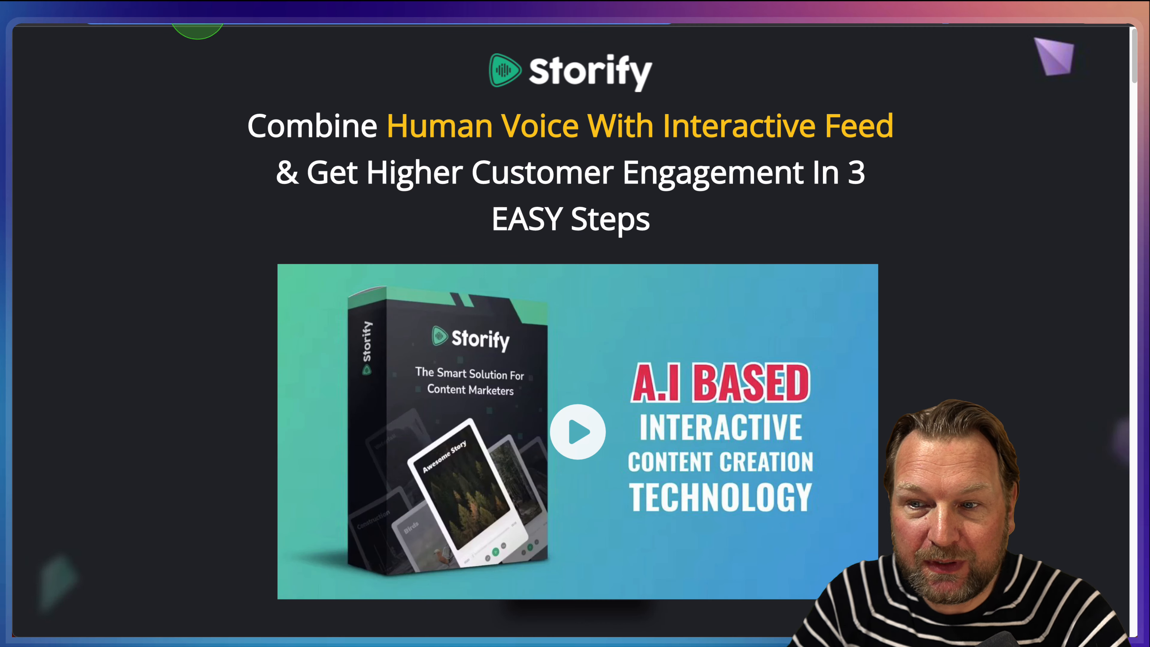
pyautogui.scroll(-10, 475, 333)
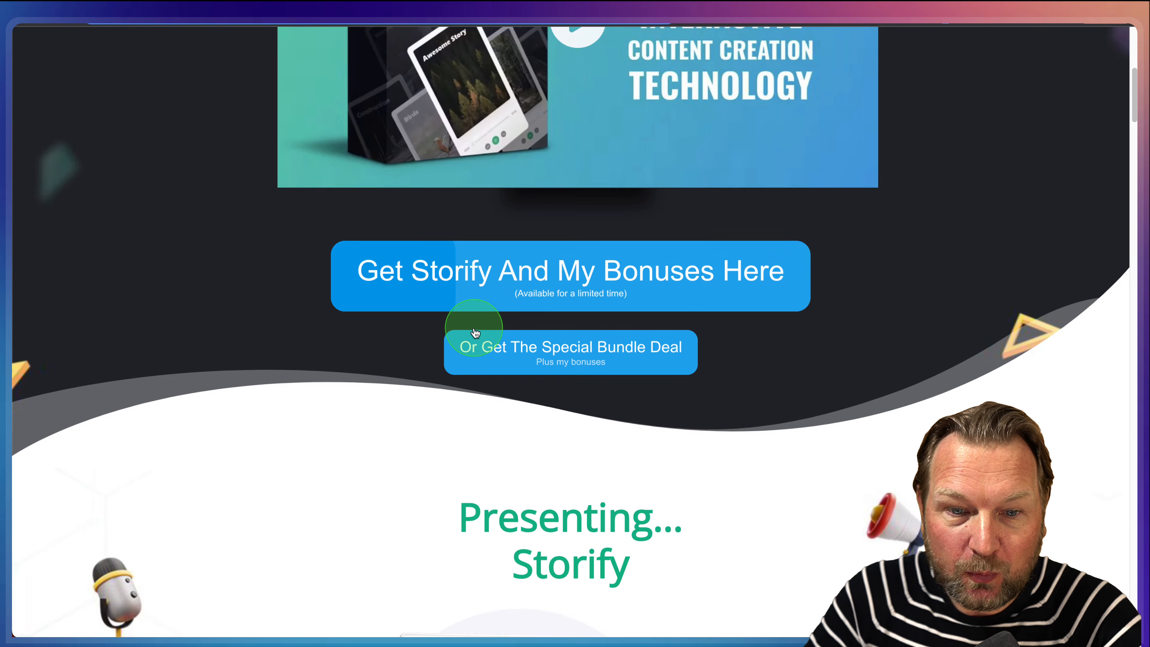
pyautogui.scroll(-20, 475, 333)
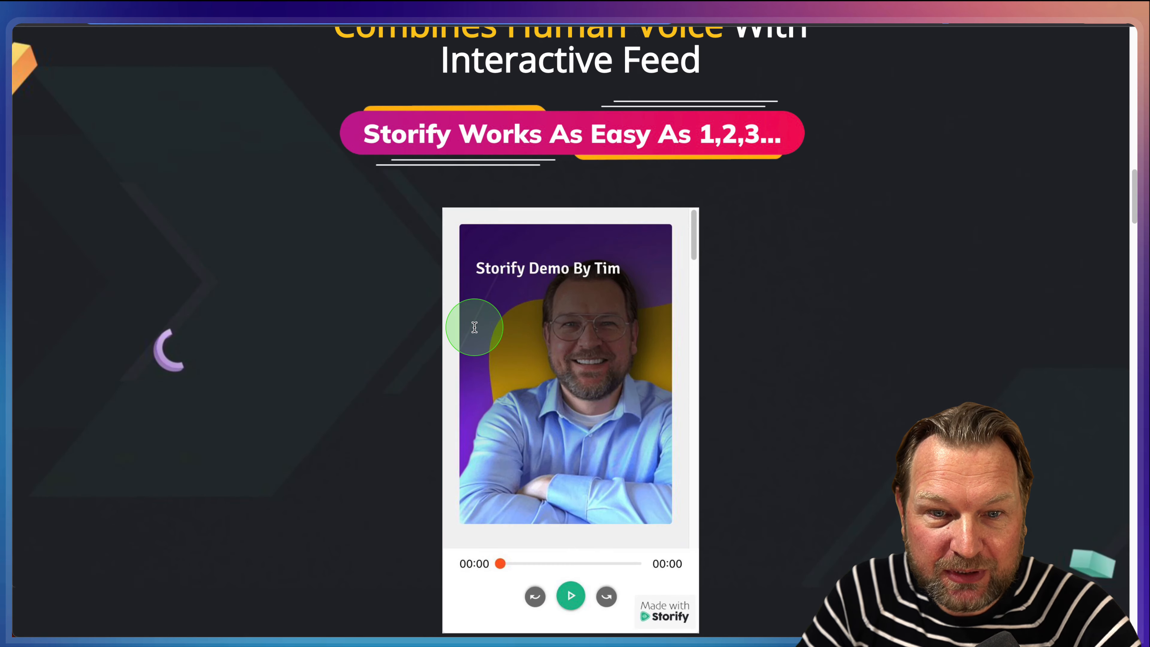
pyautogui.scroll(-4, 475, 327)
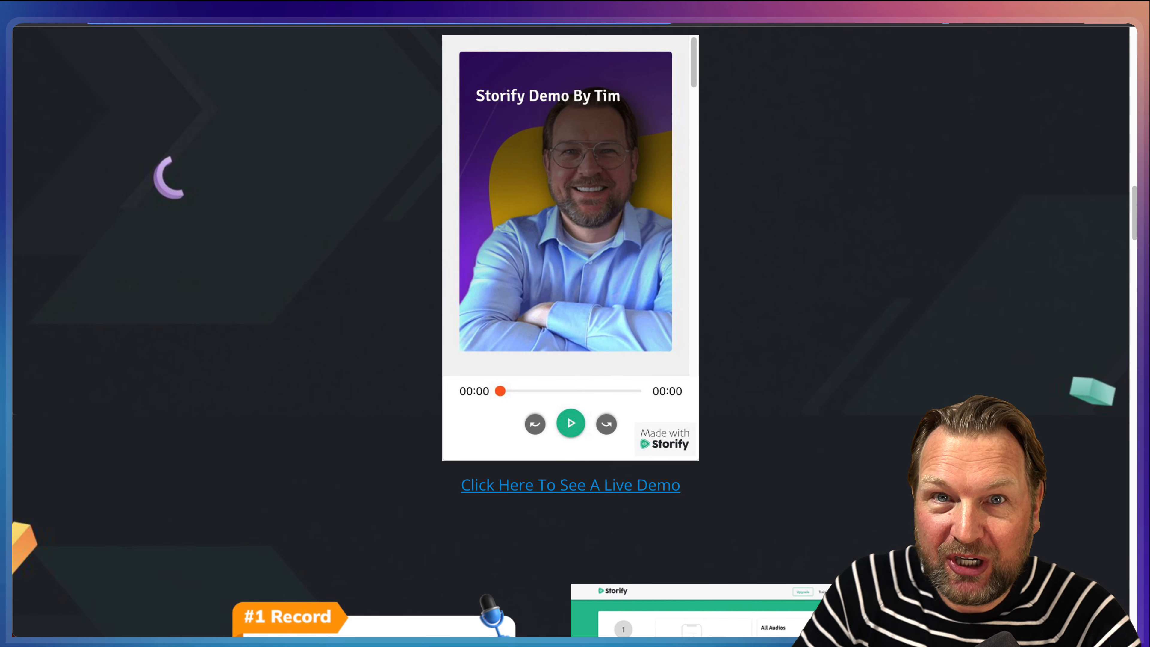
pyautogui.scroll(-7, 570, 331)
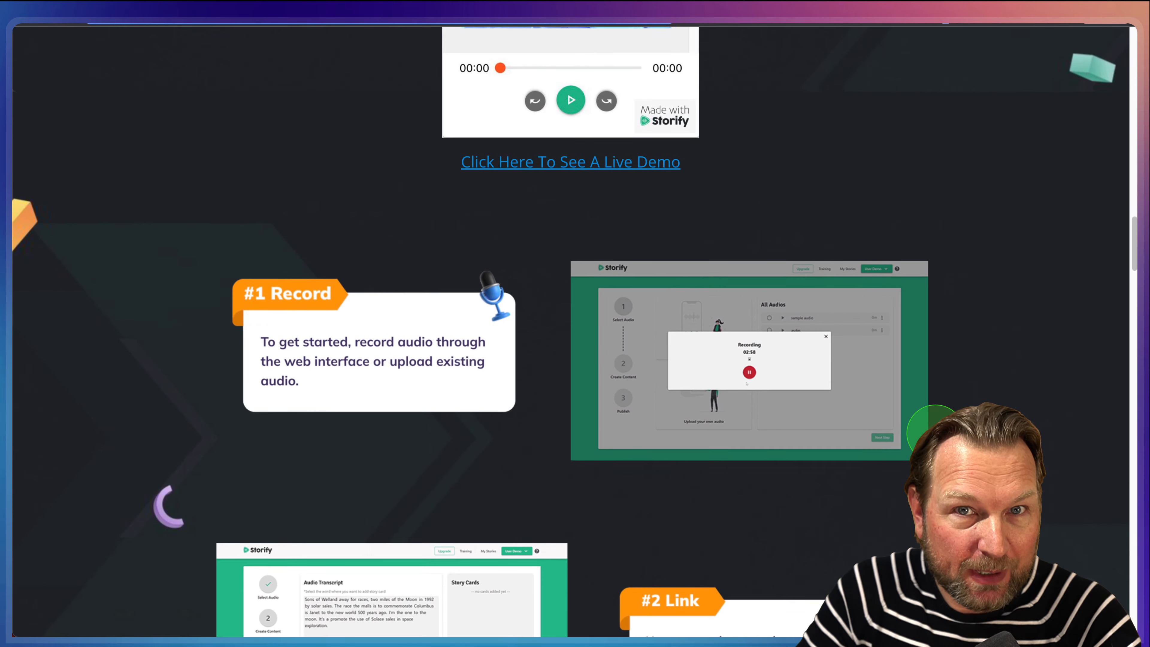
pyautogui.scroll(-20, 923, 432)
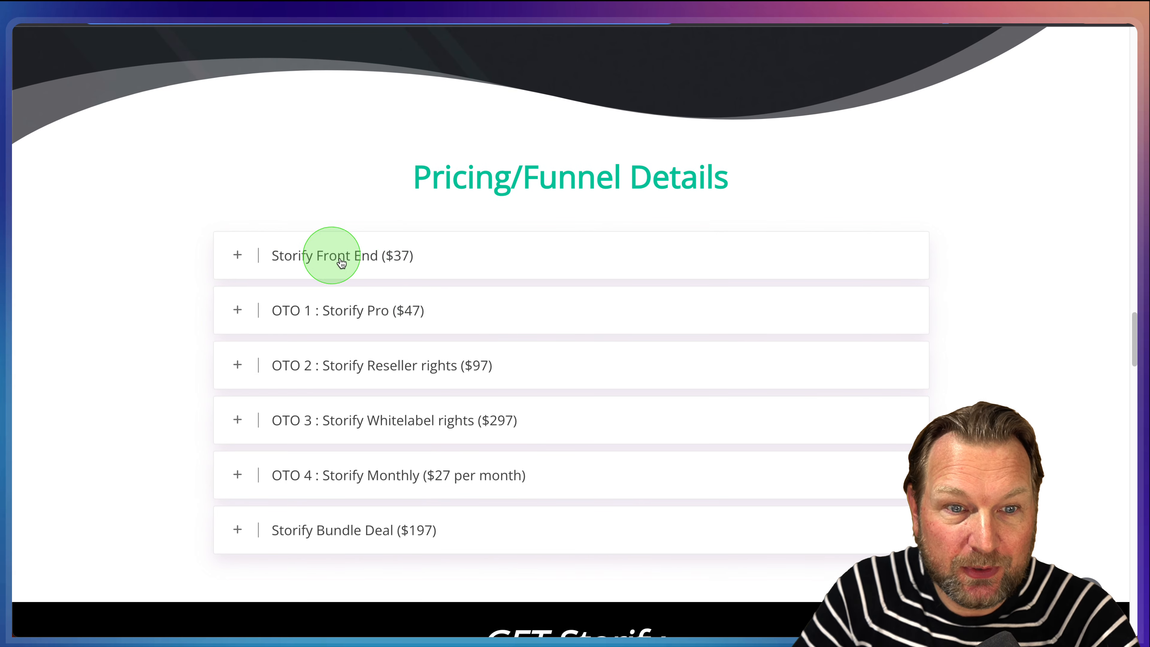
pyautogui.scroll(-13, 493, 265)
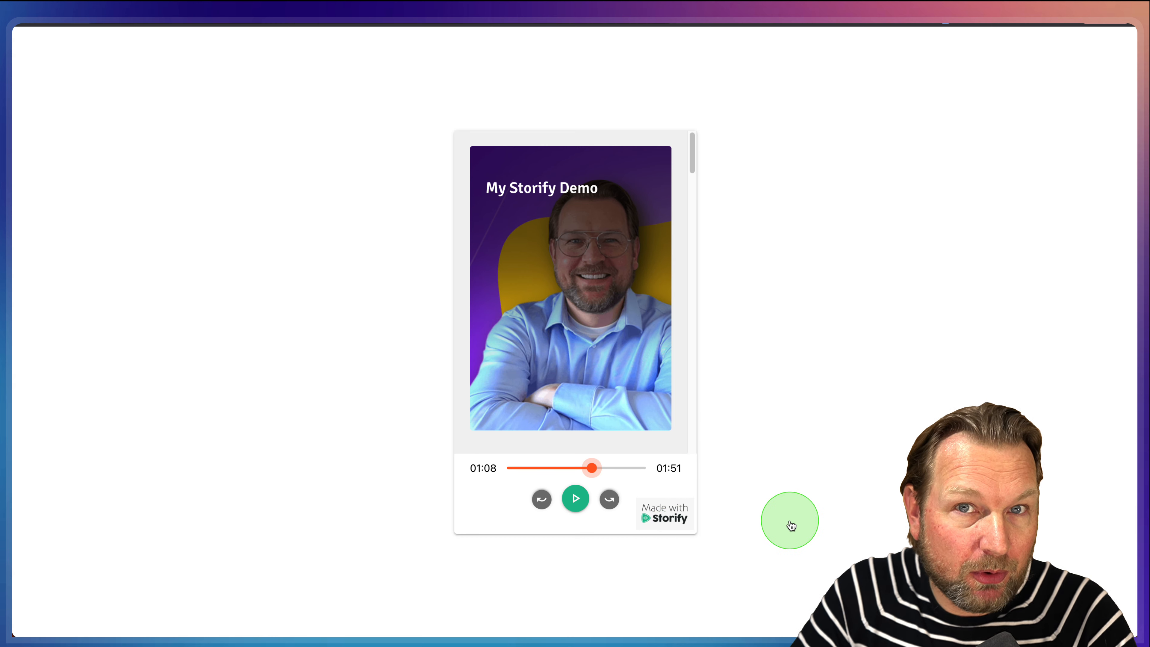
# Return to the offer page and examine the exclusive bonuses section
pyautogui.click(222, 23)
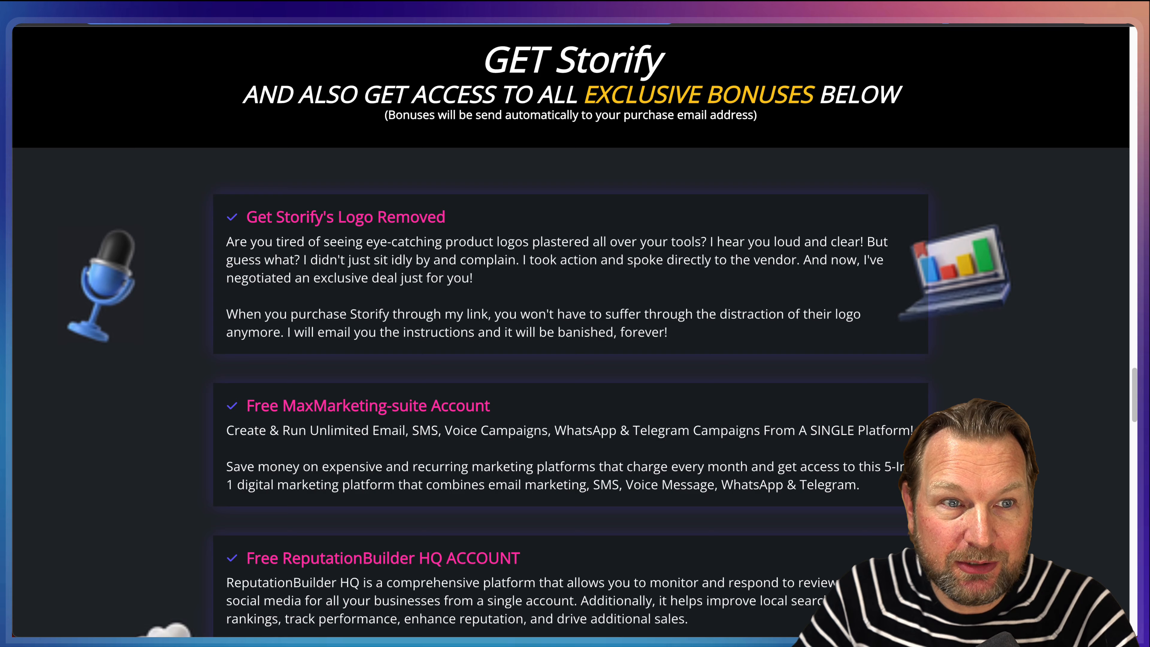
pyautogui.scroll(-7, 458, 284)
pyautogui.scroll(8, 473, 279)
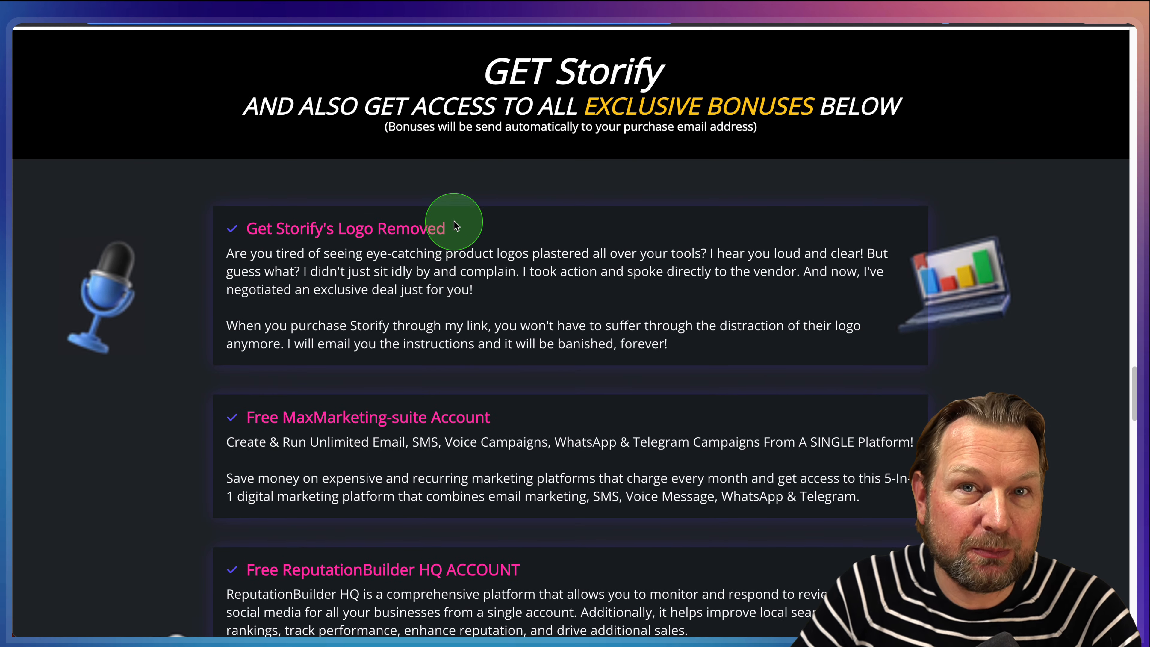
# Start a new story from My Stories and record a short audio clip in the browser, finishing the recording
pyautogui.click(362, 26)
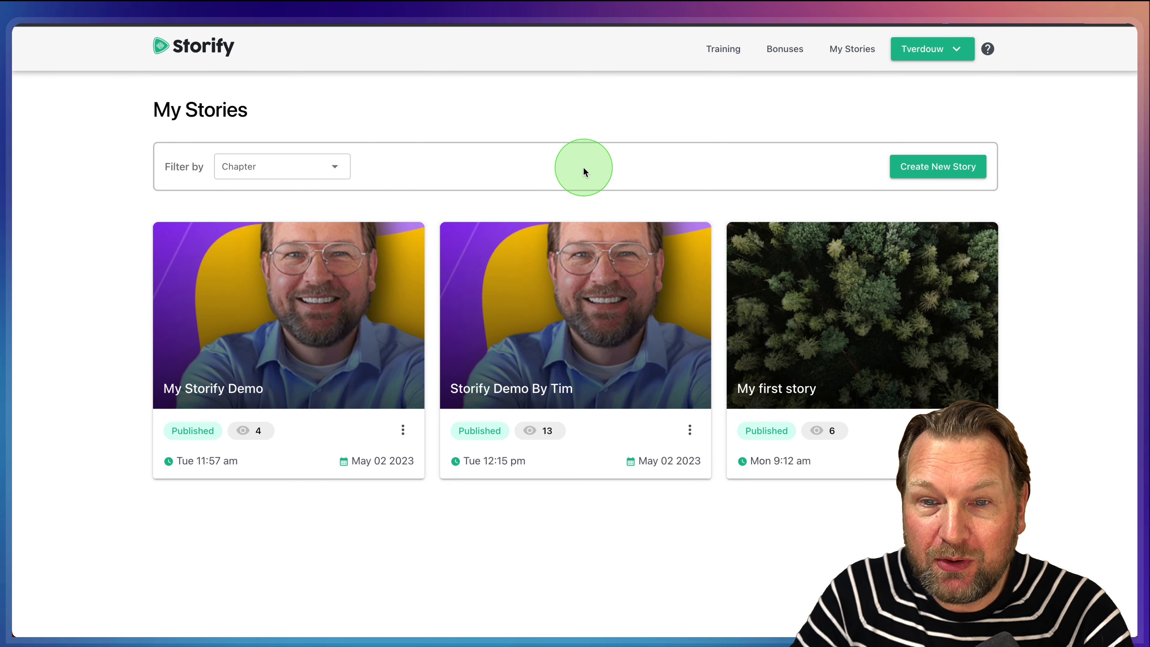
pyautogui.click(951, 168)
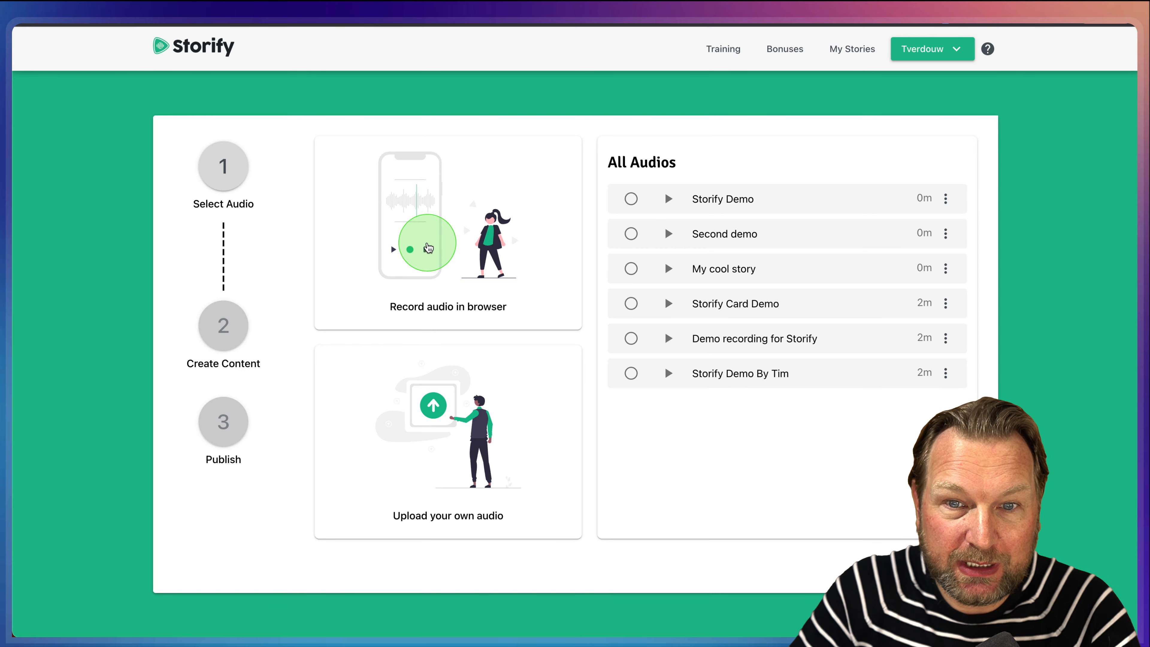
pyautogui.click(427, 249)
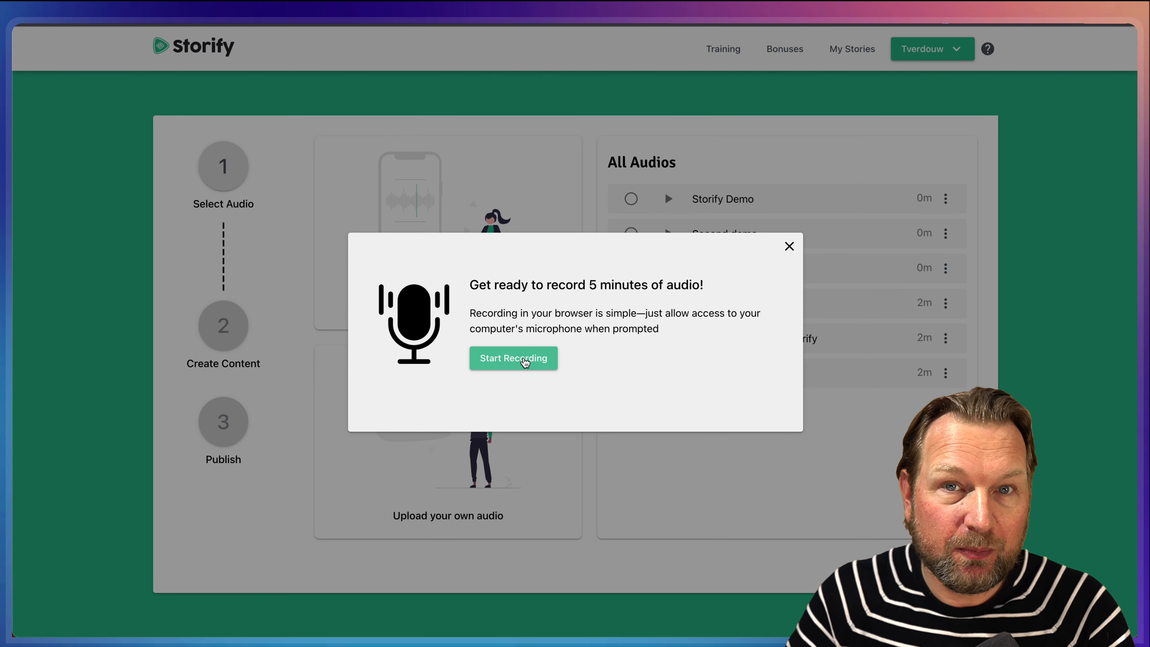
pyautogui.click(524, 361)
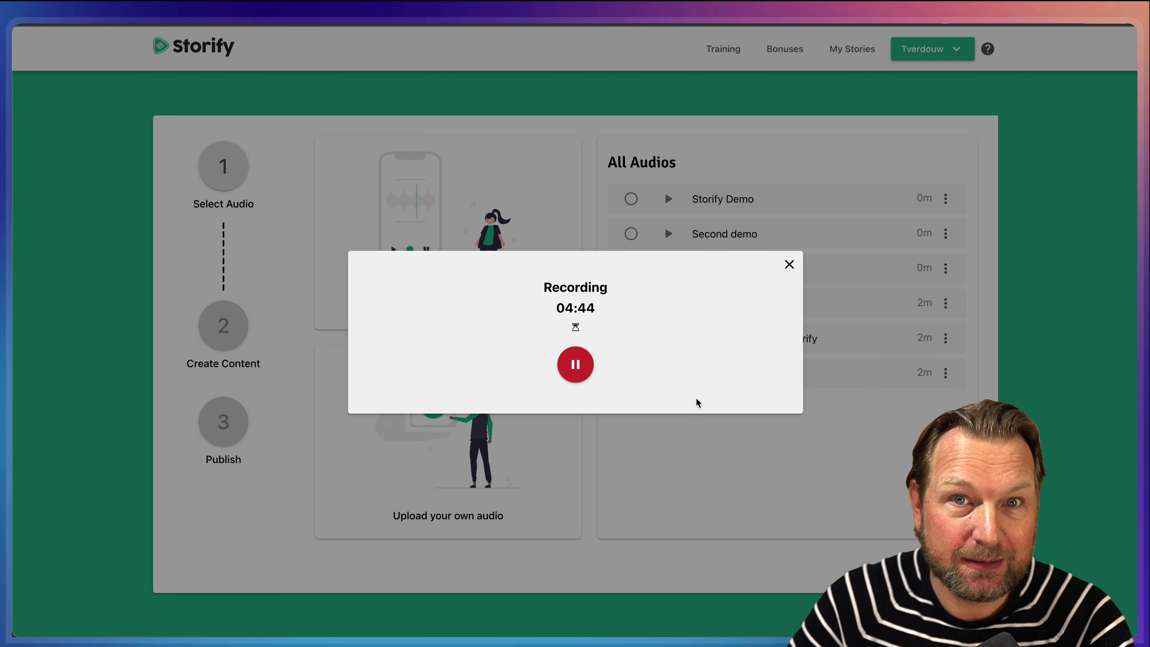
pyautogui.click(575, 364)
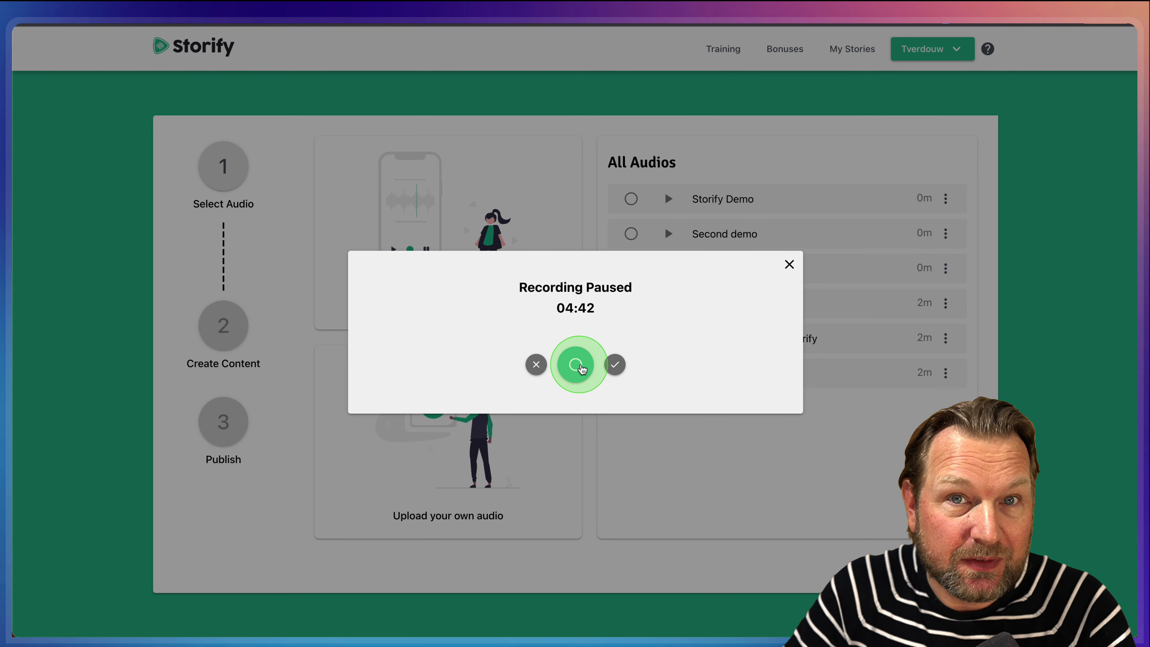
pyautogui.click(615, 371)
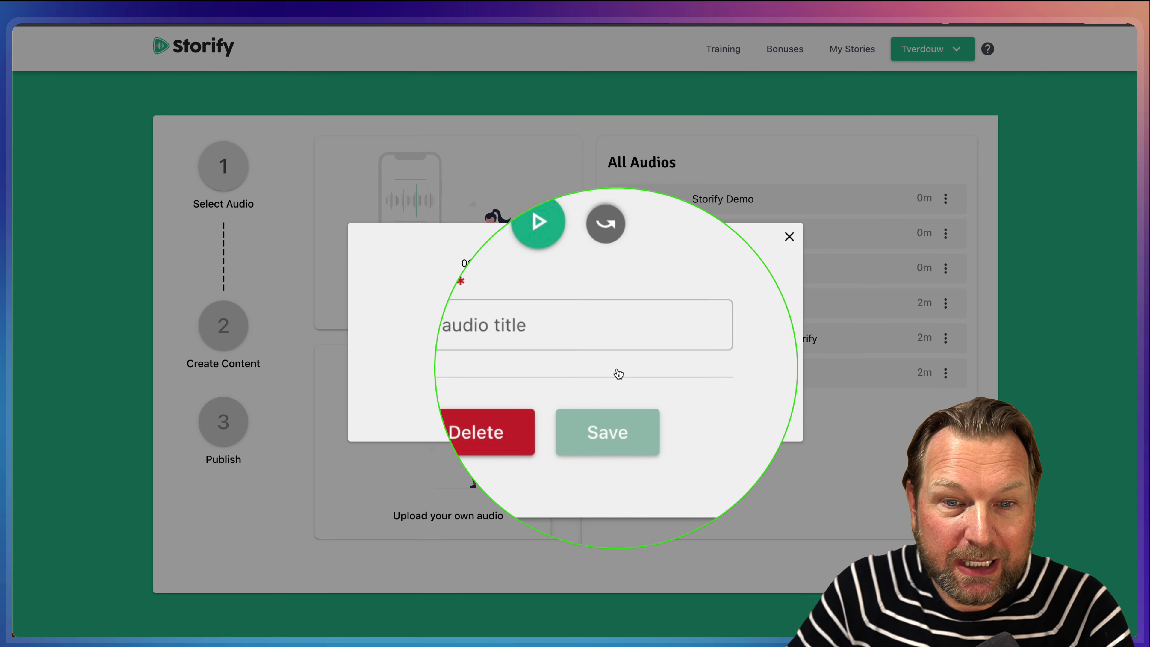
# Title the new audio "Review recording" and save it
pyautogui.click(530, 338)
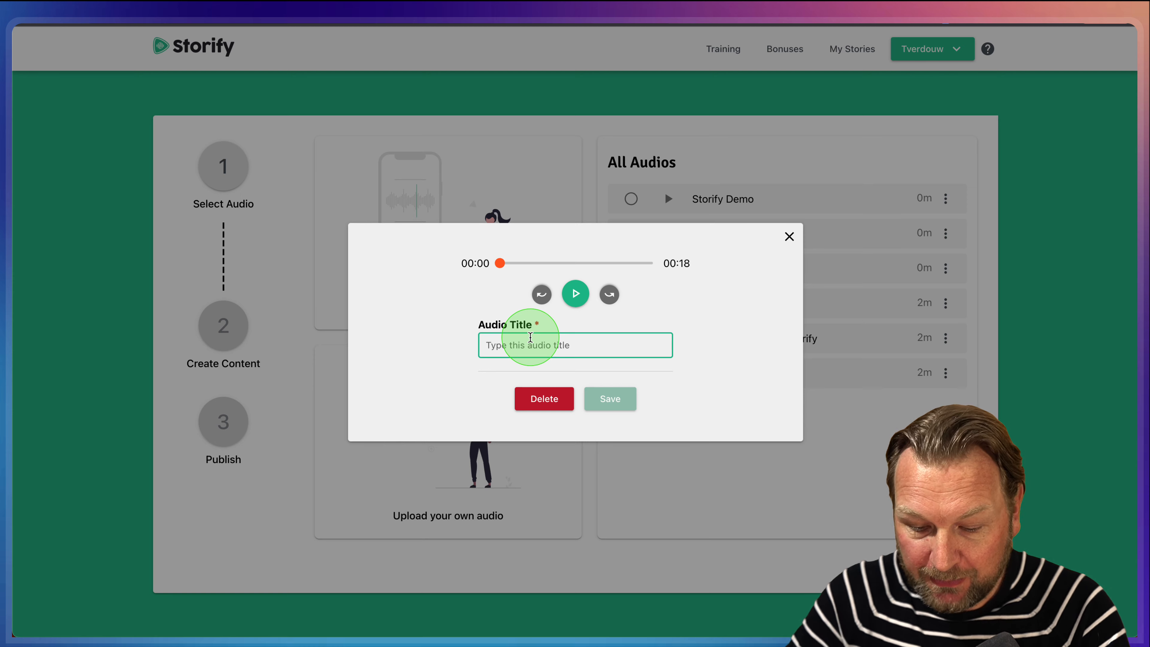
pyautogui.write('Review')
pyautogui.click(530, 337)
pyautogui.write('rec')
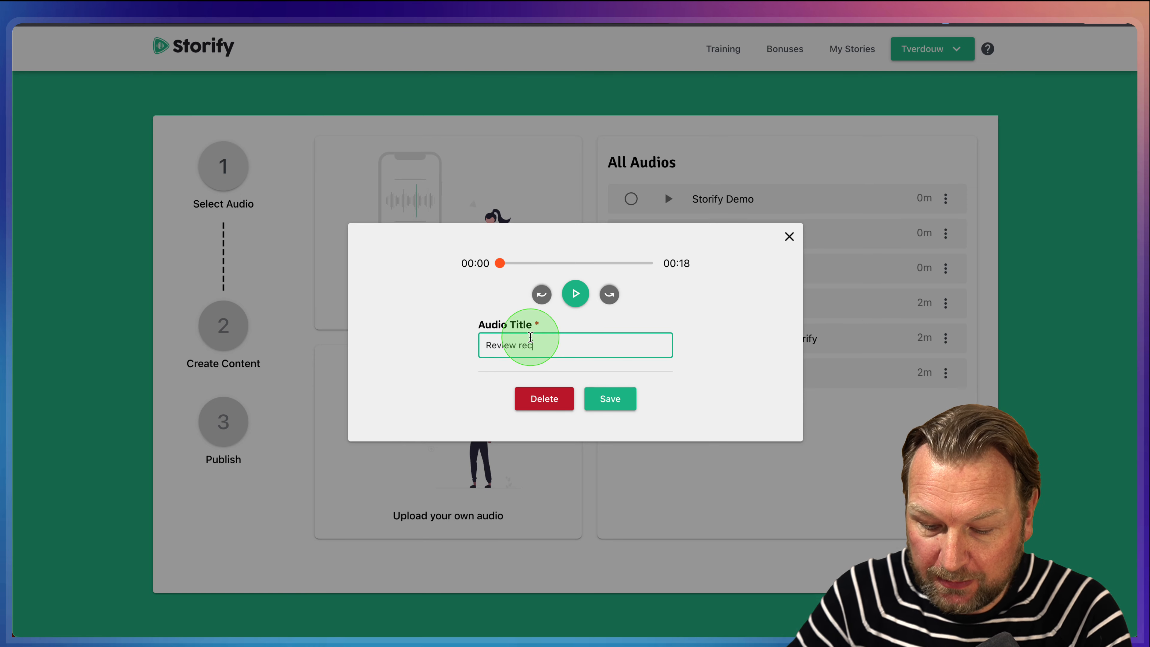
pyautogui.write('ording')
pyautogui.click(610, 398)
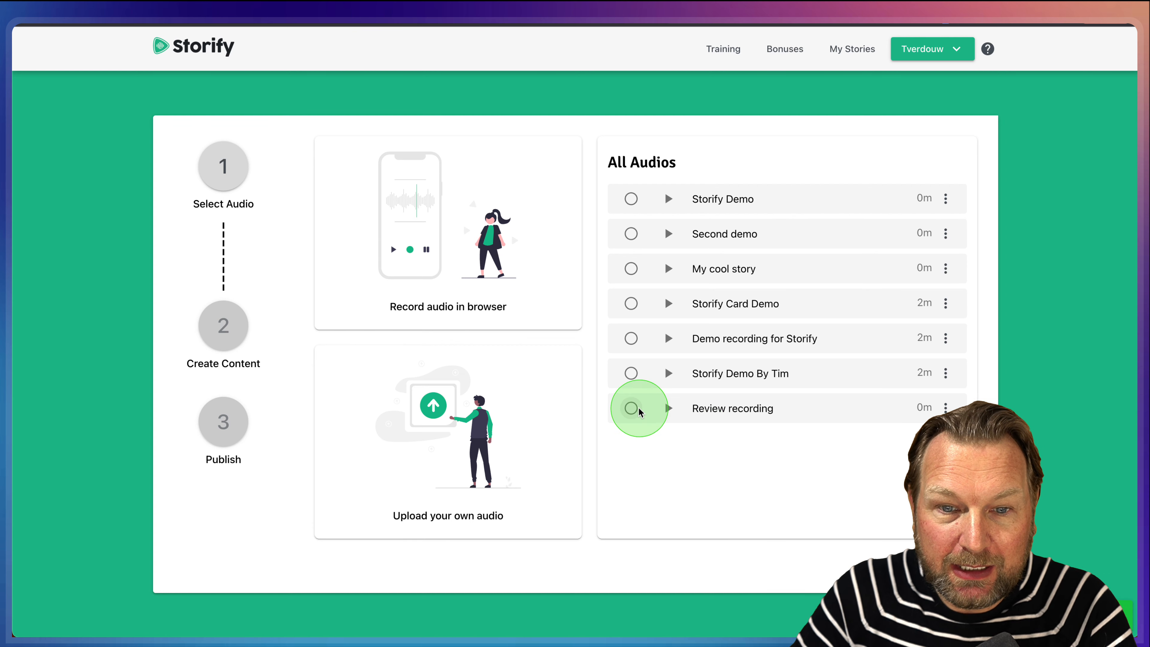
# Select the Review recording audio for the story, play it back and stop it
pyautogui.click(669, 409)
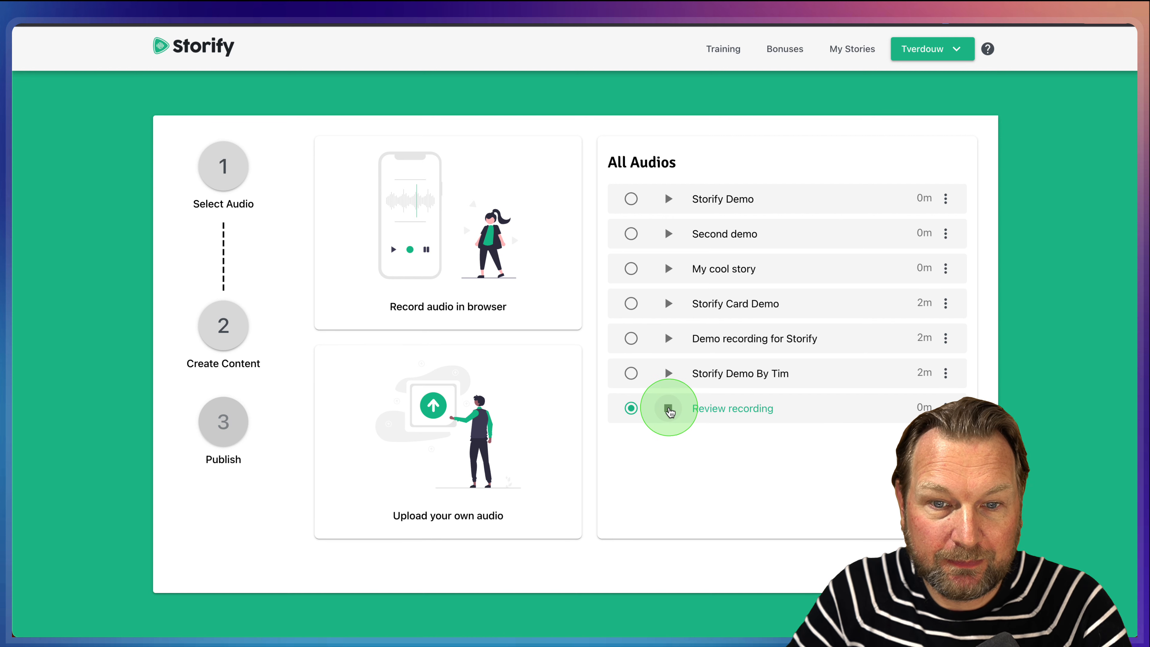
pyautogui.click(669, 410)
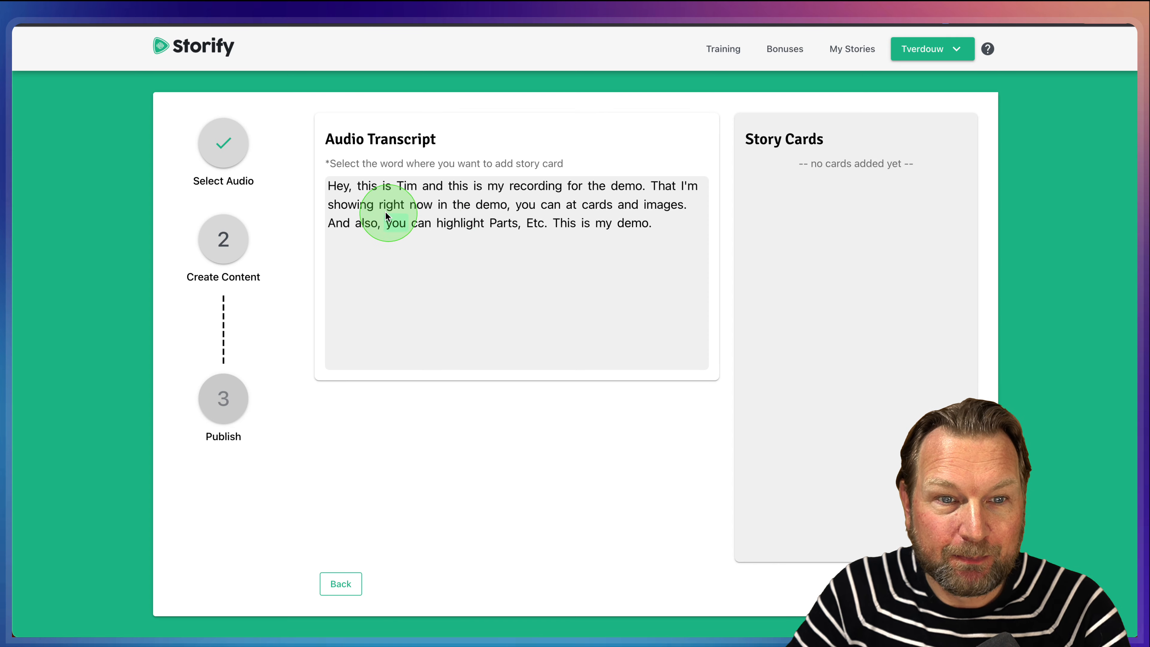
# Start an Image card at the speaker's first name in the opening sentence of the audio transcript
pyautogui.click(354, 198)
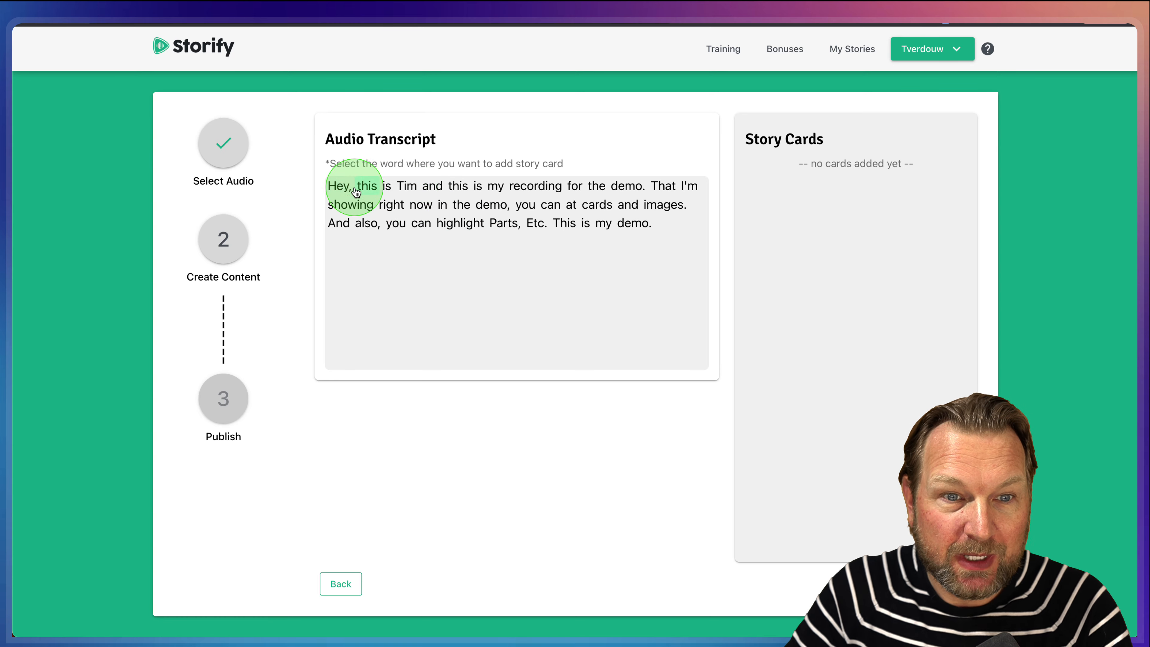
pyautogui.click(407, 187)
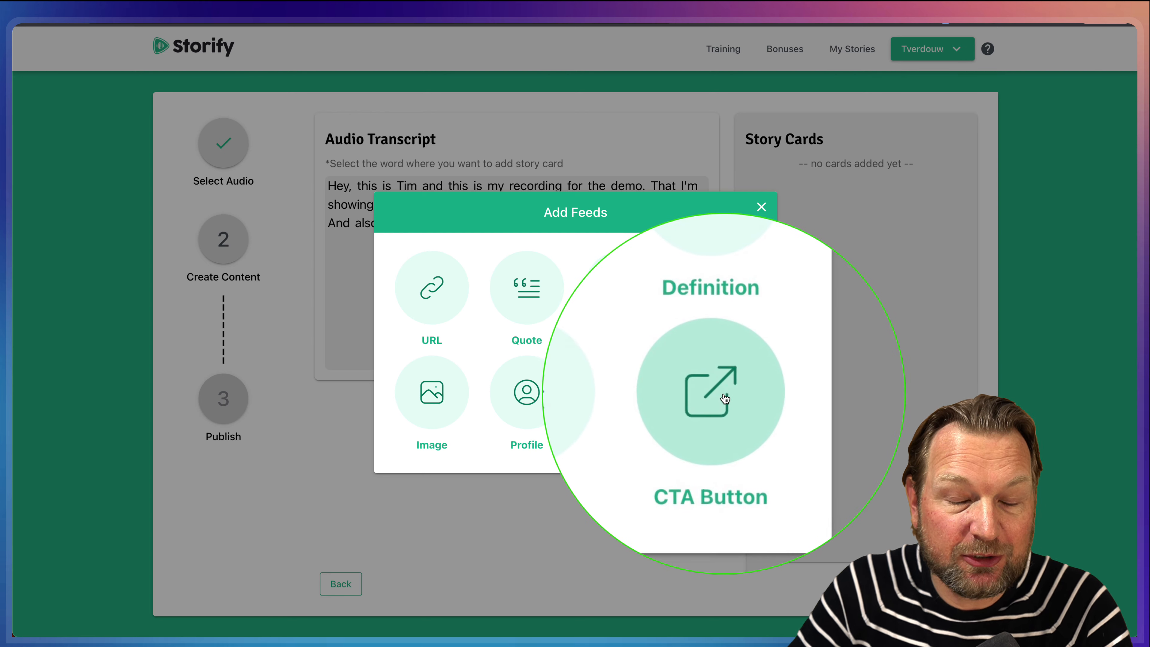
pyautogui.click(727, 398)
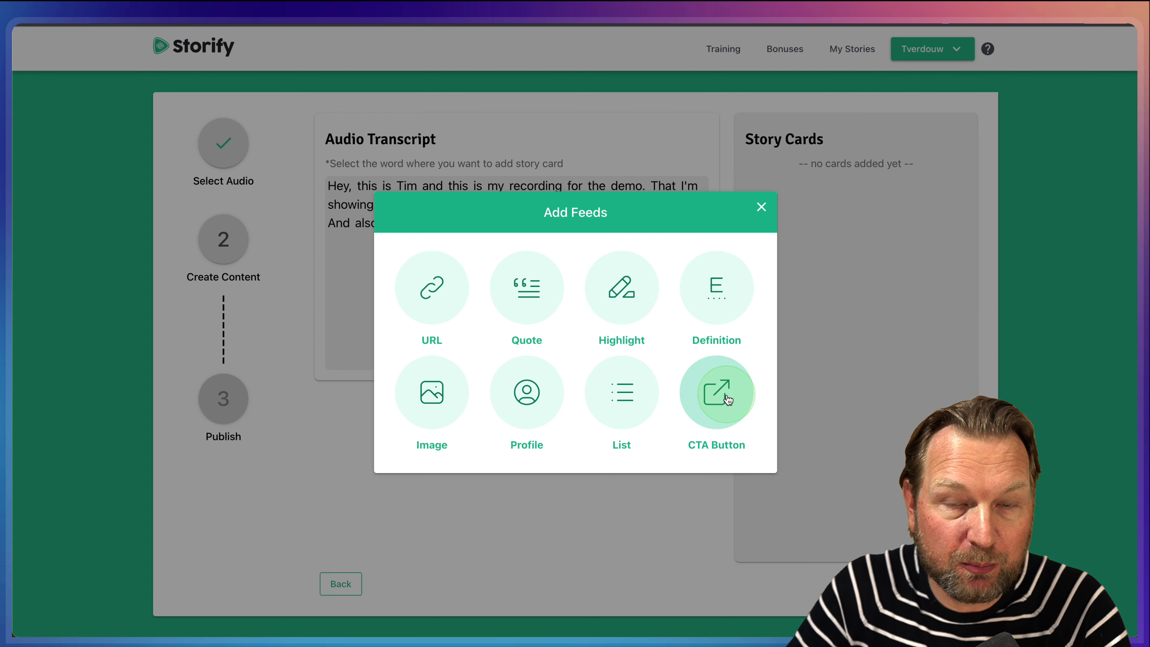
pyautogui.click(438, 397)
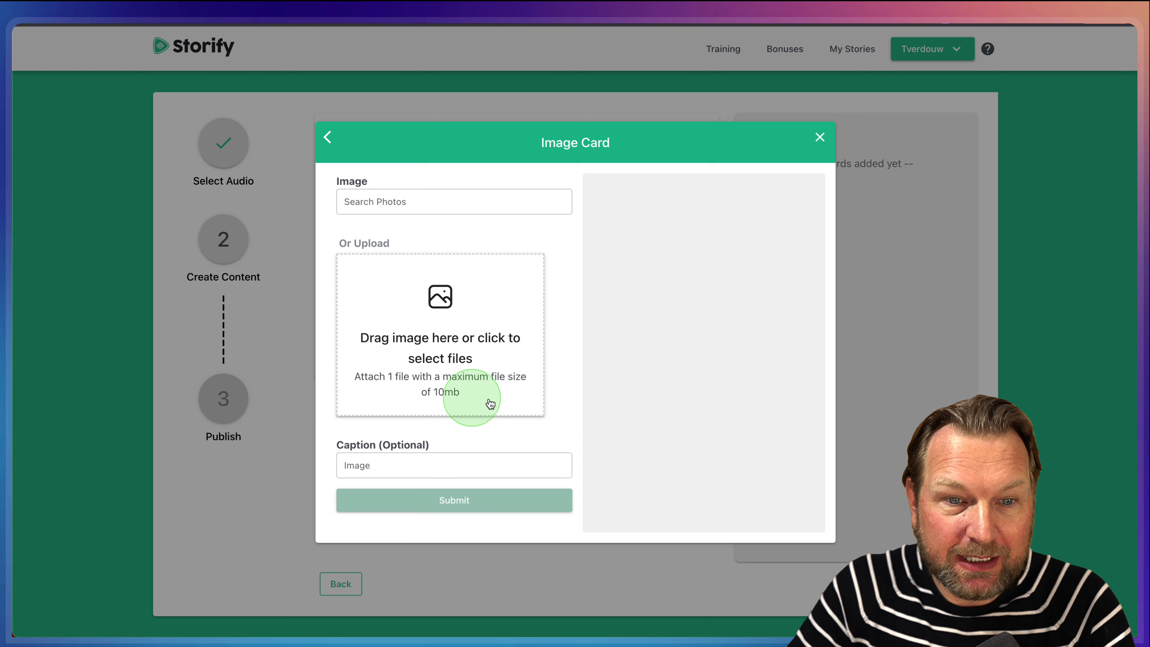
# Search the computer by file name for the presenter's full name and upload the matching JPG portrait to the Image card
pyautogui.click(441, 307)
pyautogui.click(758, 182)
pyautogui.write('t')
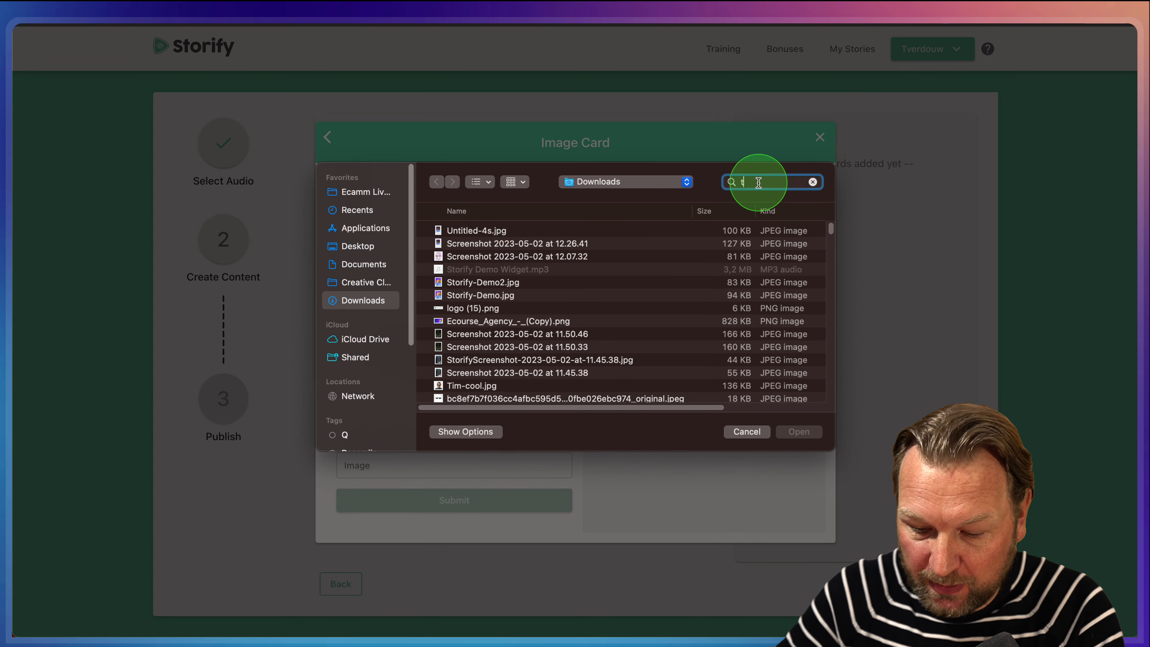
pyautogui.write('im verdouw')
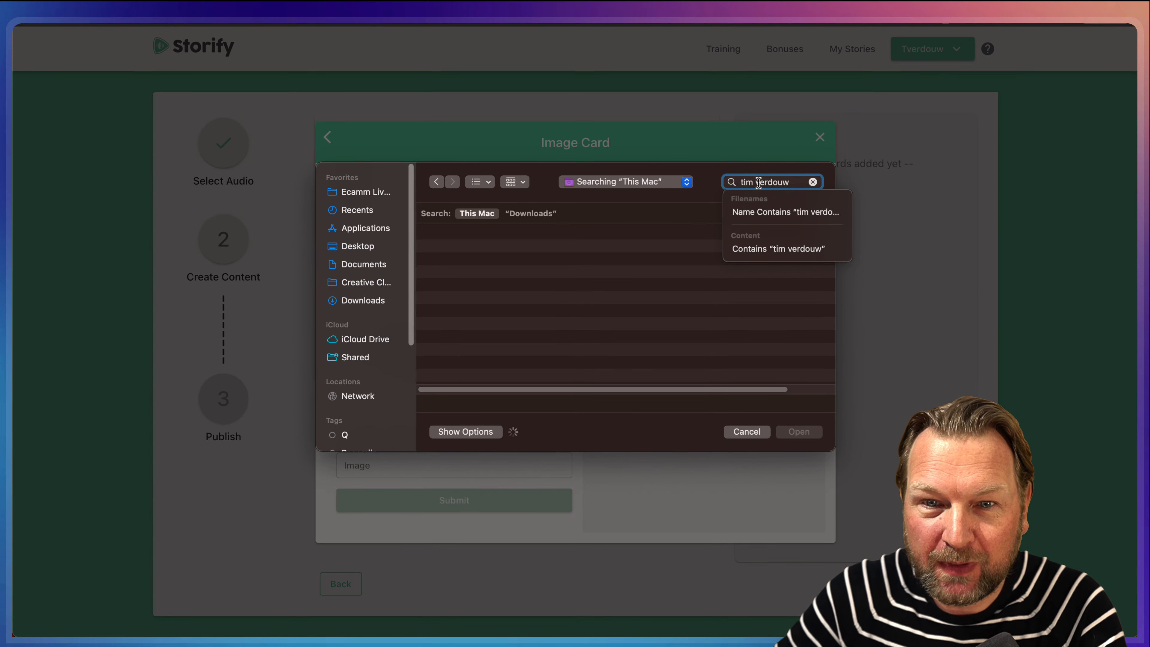
pyautogui.press('Down')
pyautogui.press('Return')
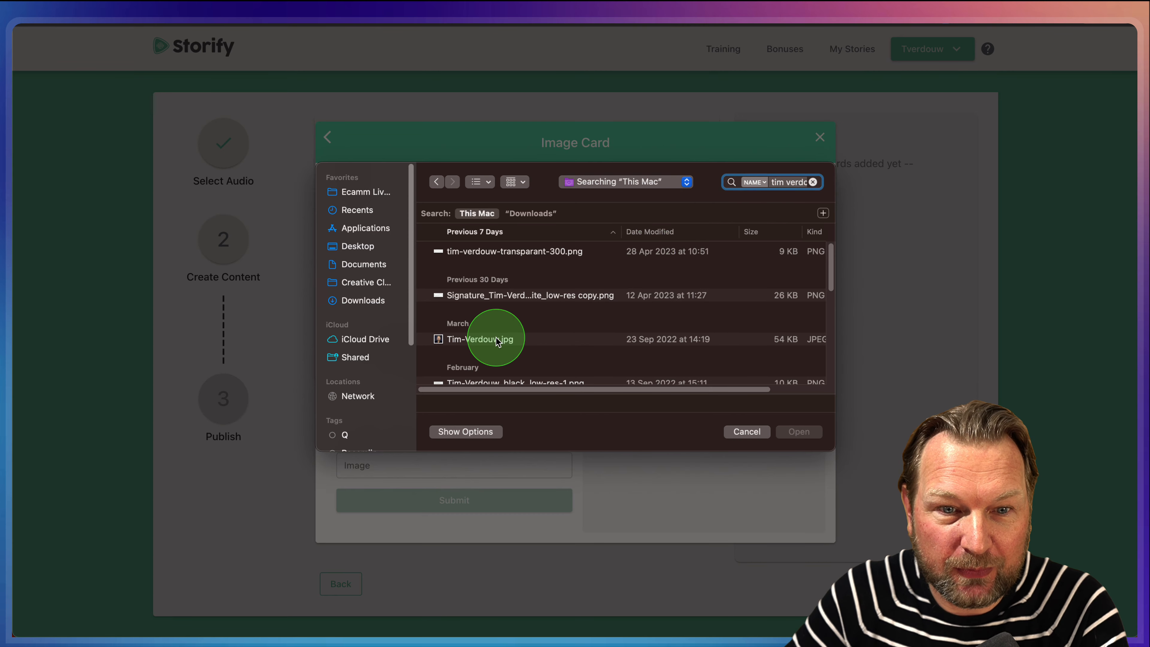
pyautogui.click(498, 341)
pyautogui.click(791, 432)
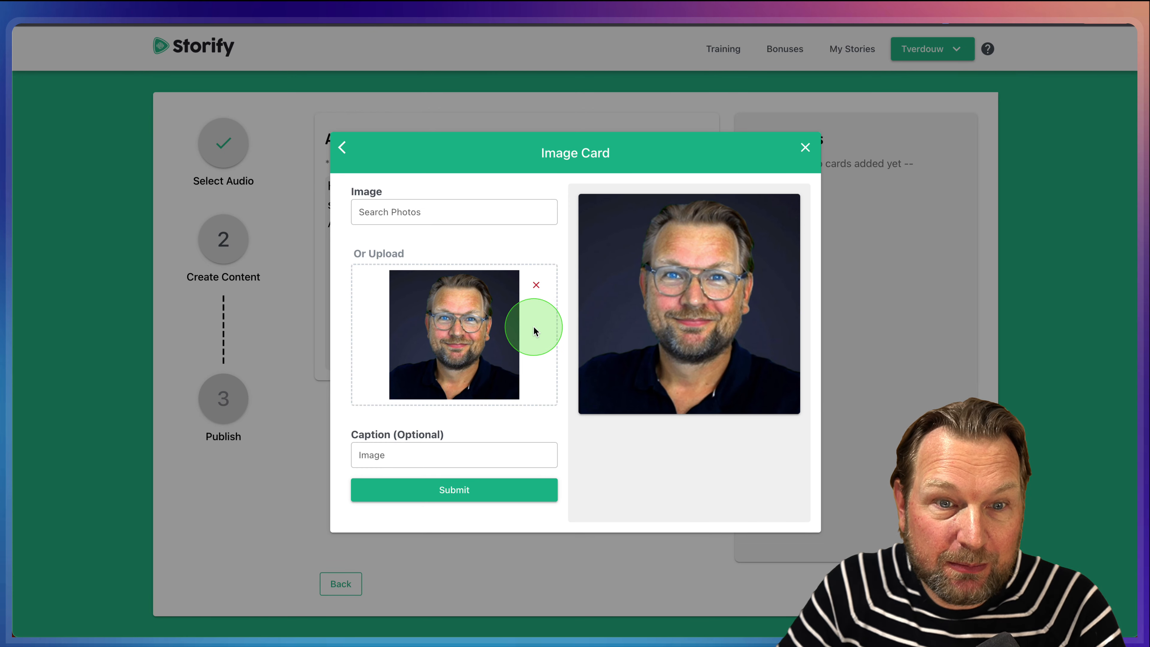
# Caption the portrait with the presenter's full name and submit the Image card
pyautogui.click(371, 452)
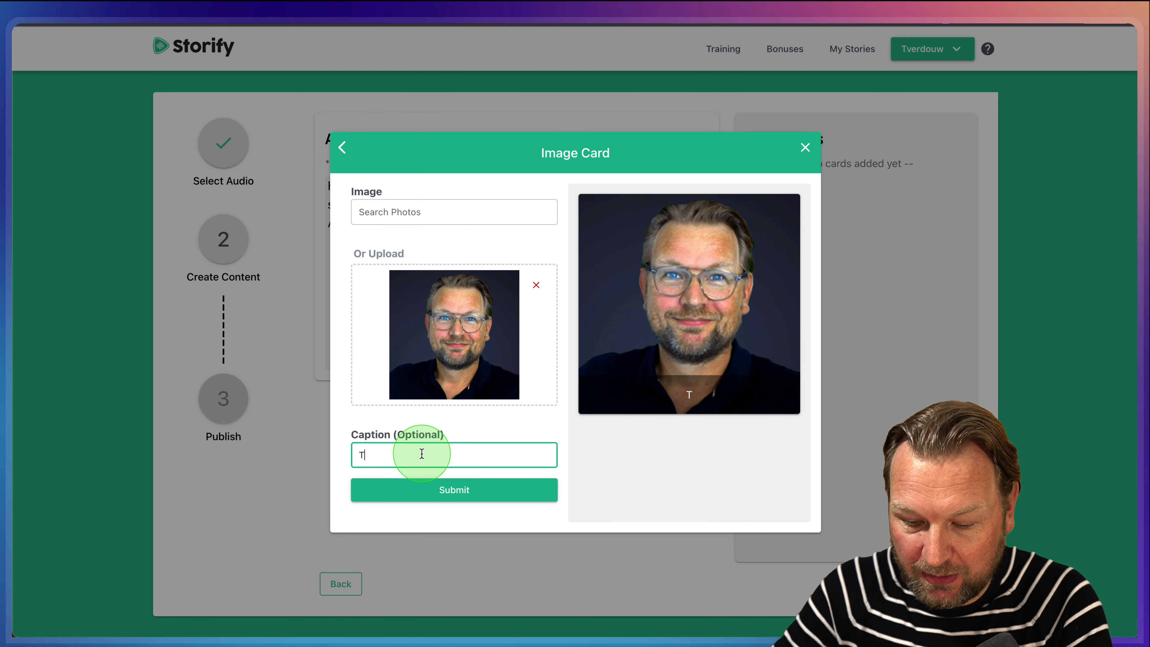
pyautogui.write('Tim Verdouw')
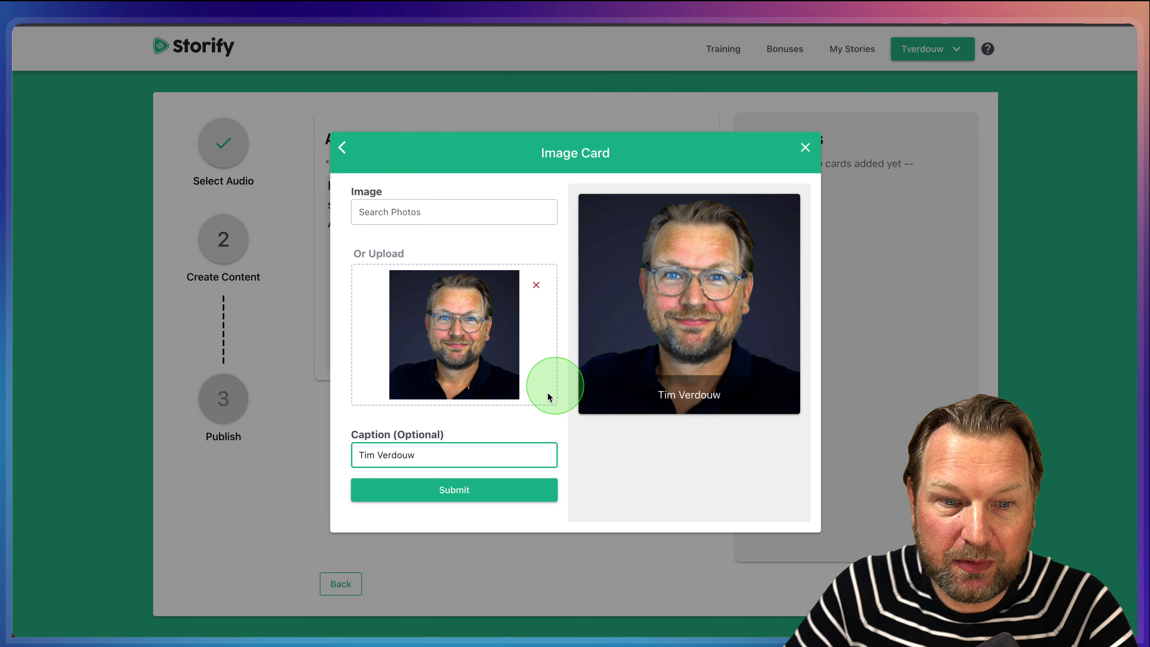
pyautogui.click(470, 489)
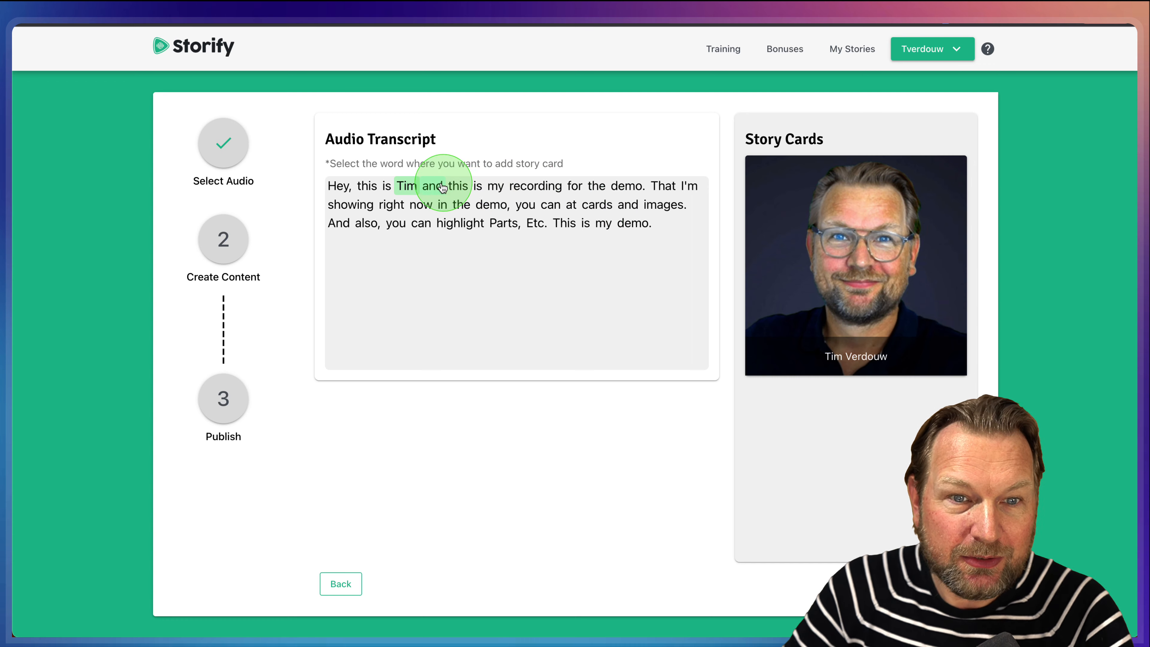
# Add a Highlight card at the transcript word "recording" with the text "A recording is a audiofile from my voice"
pyautogui.click(531, 193)
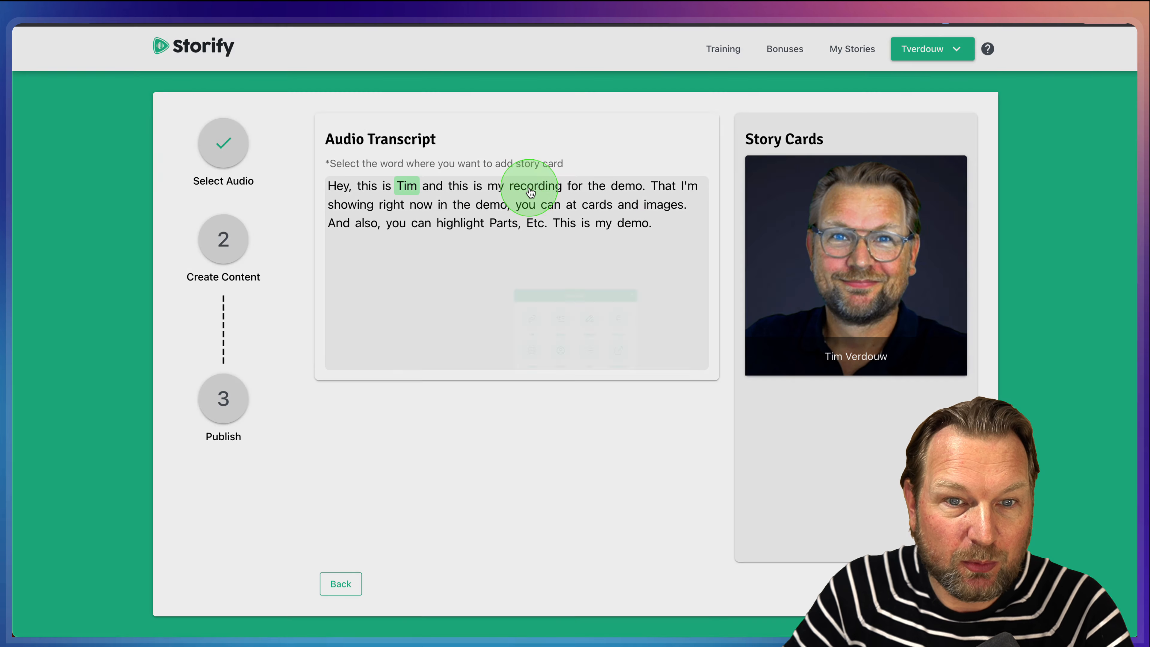
pyautogui.click(541, 343)
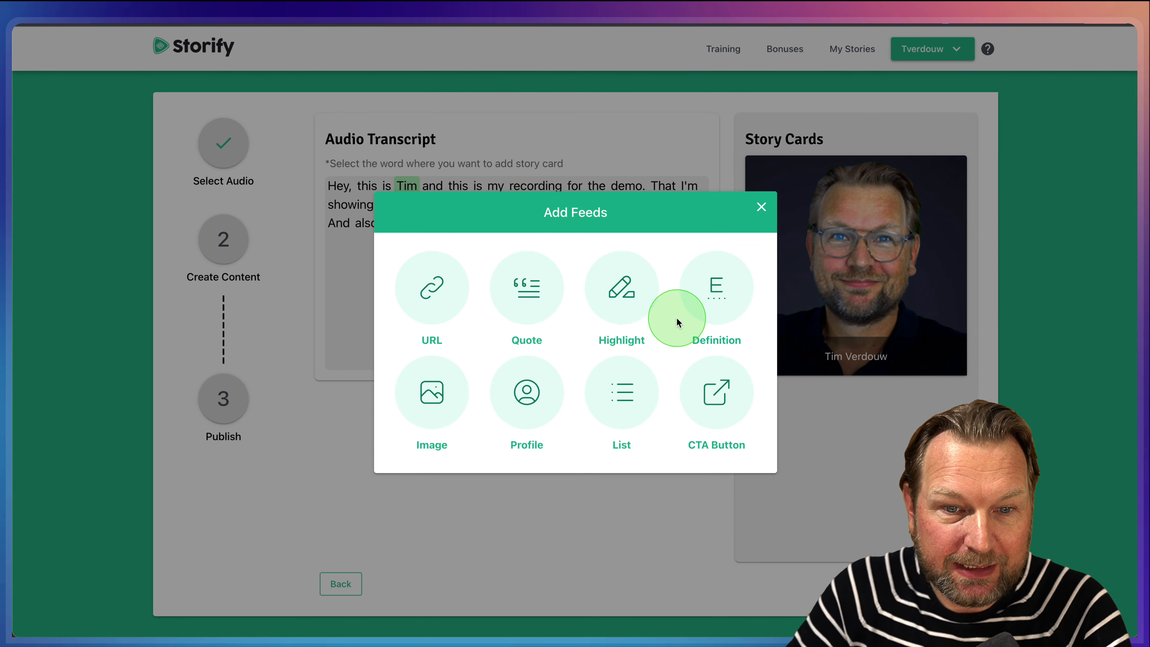
pyautogui.click(607, 294)
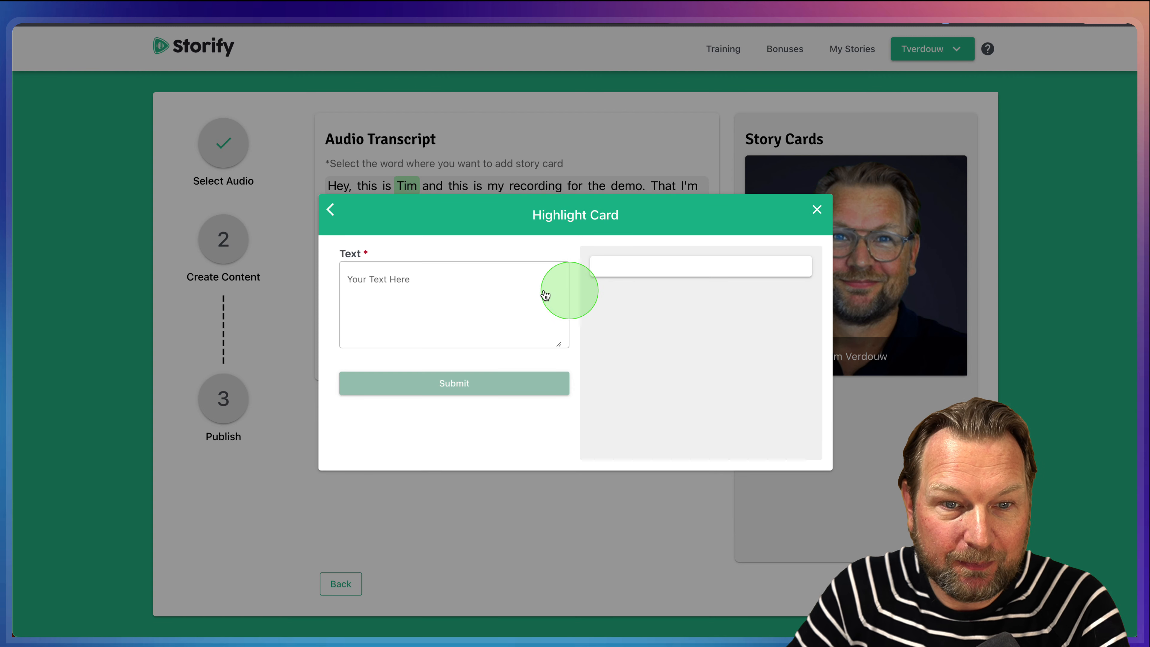
pyautogui.click(415, 295)
pyautogui.write('A recording is a audiofile from my voice')
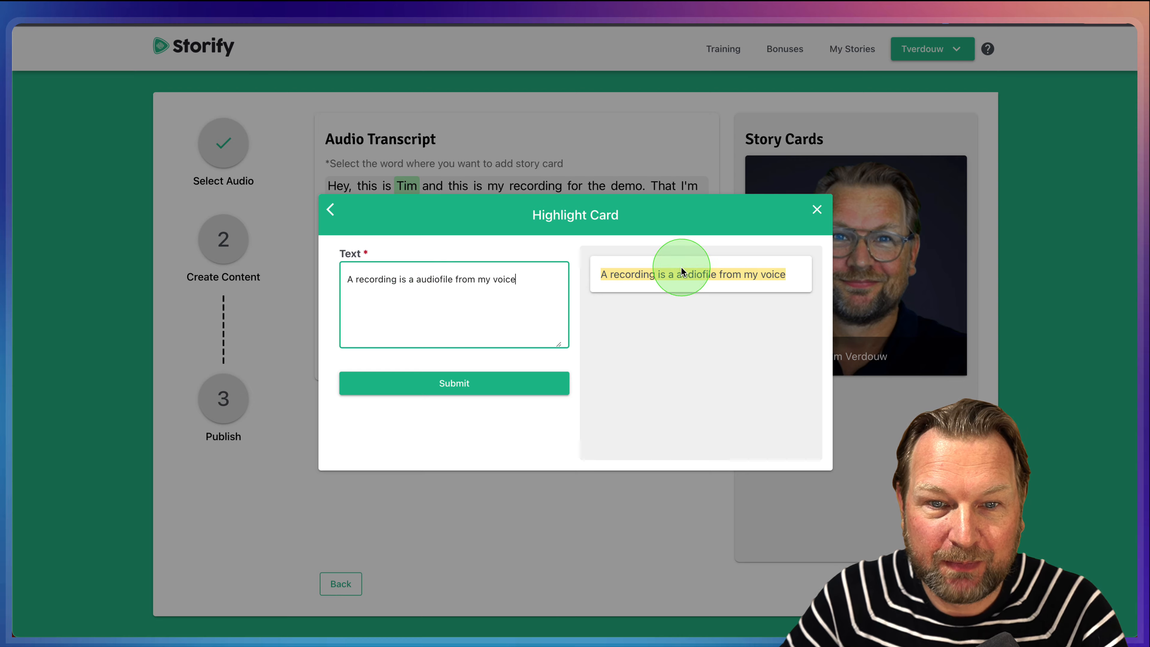
pyautogui.click(462, 383)
pyautogui.click(532, 187)
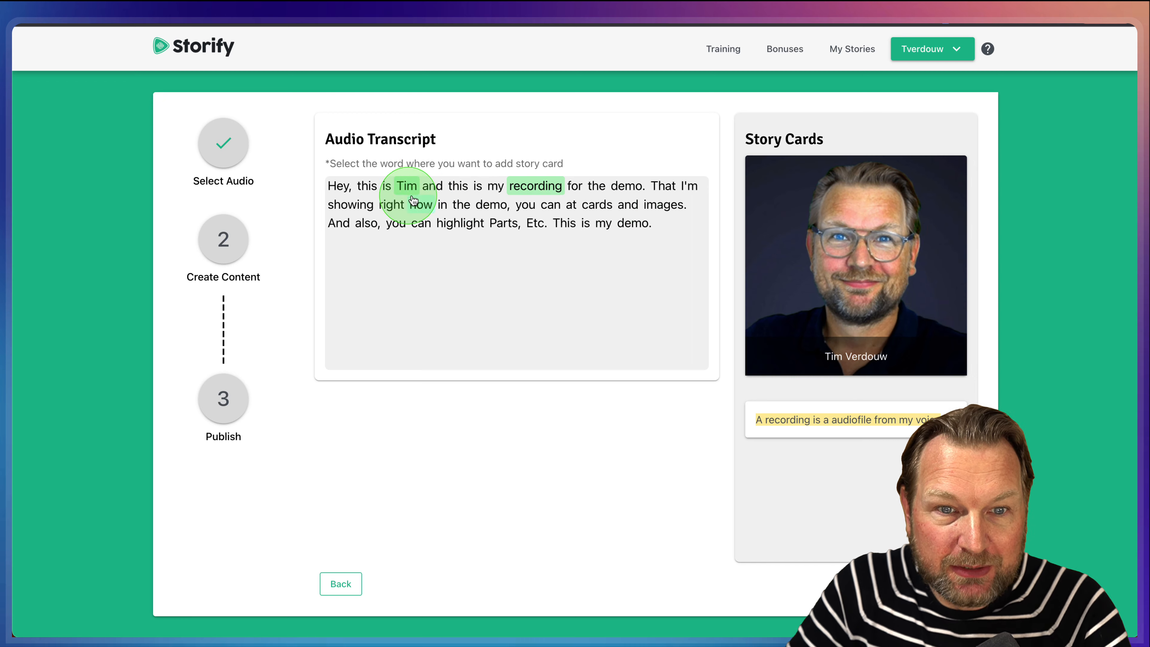
# Add a Definition card at "demo," in the transcript's second line, with term "Demo" and description "A demo is a bla bla bla"
pyautogui.click(486, 208)
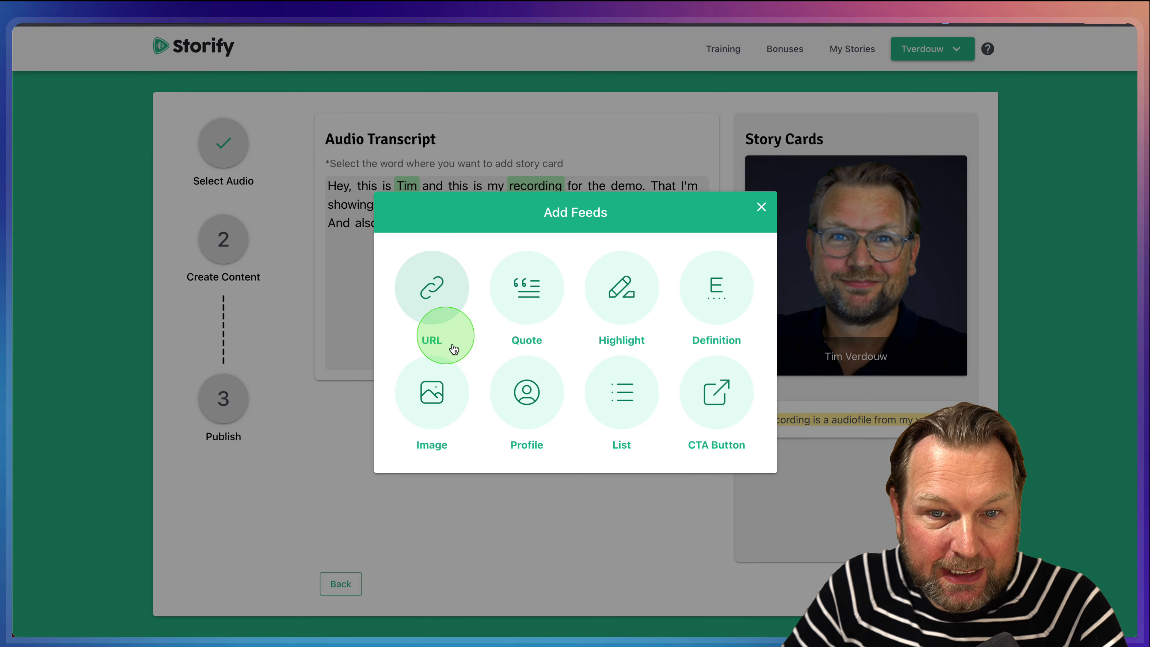
pyautogui.click(713, 299)
pyautogui.click(471, 265)
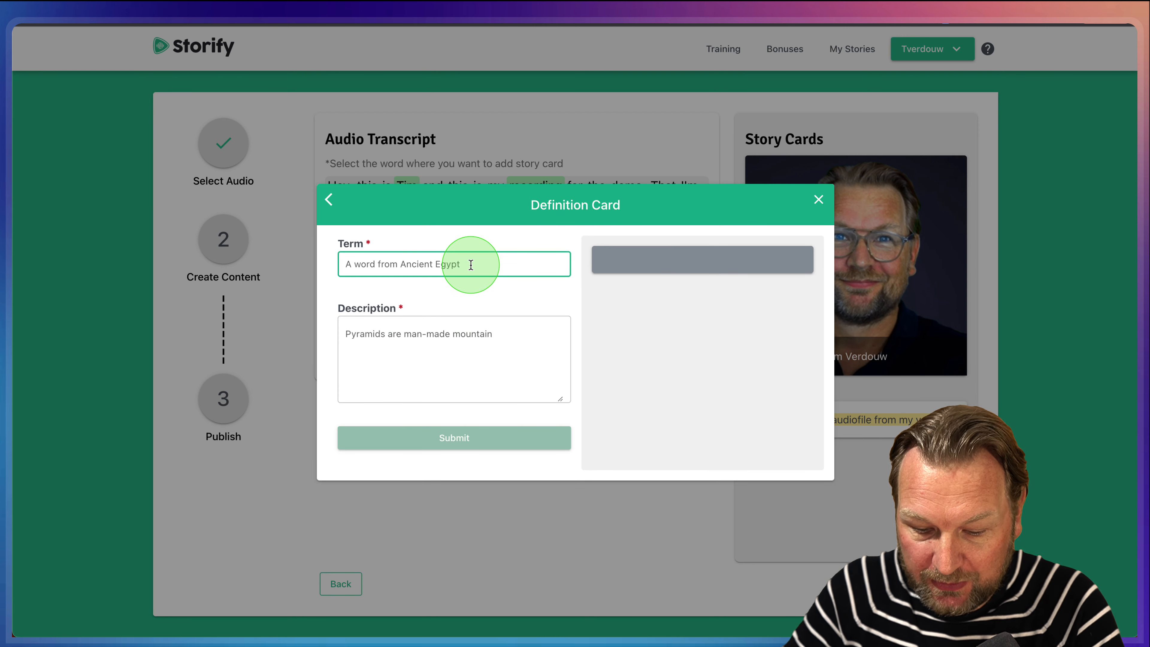
pyautogui.write('Demo')
pyautogui.click(442, 337)
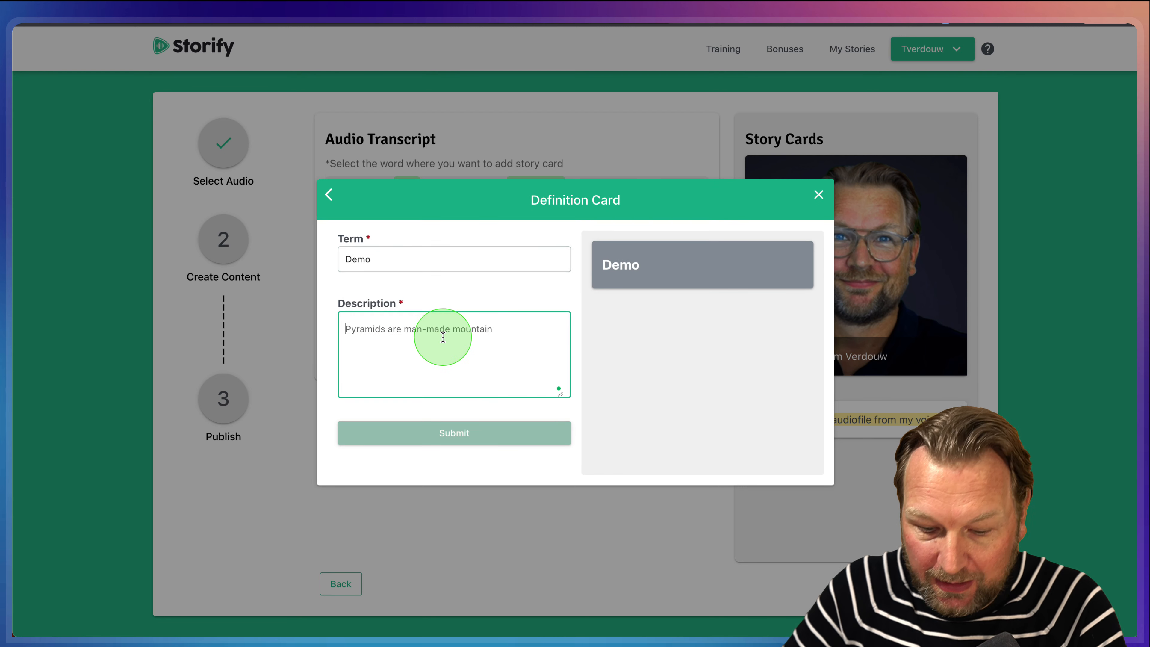
pyautogui.write('A demo is a bla bla bla')
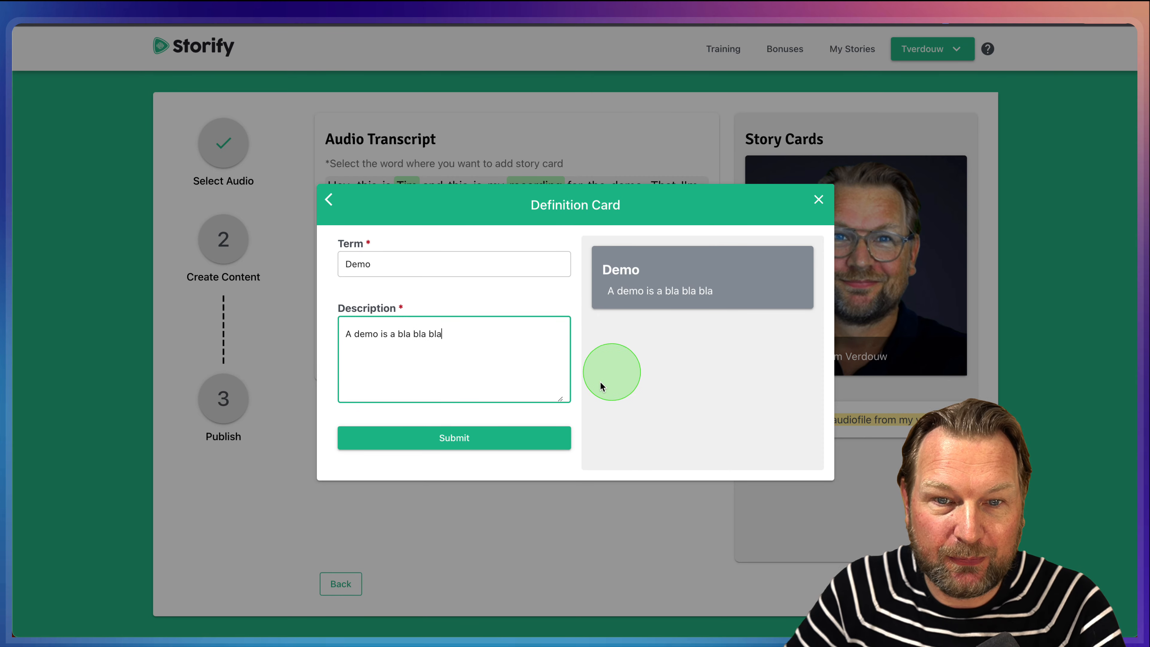
pyautogui.click(487, 438)
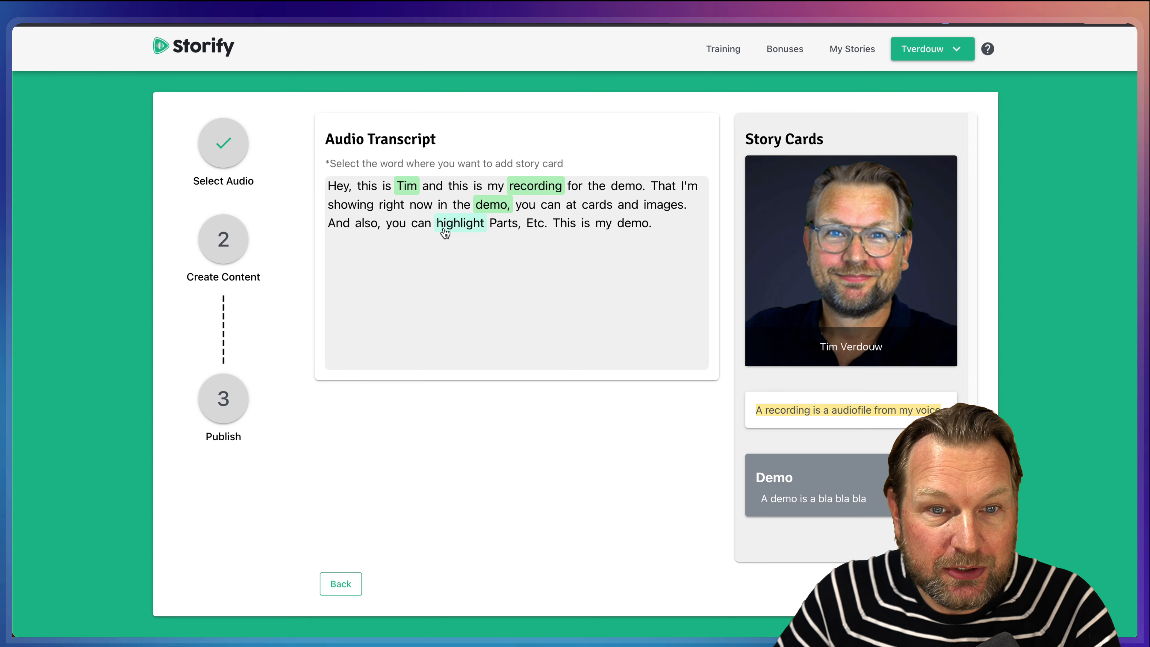
# Start a List card at the transcript word "also," and title it "Storfy allows you to add"
pyautogui.click(367, 224)
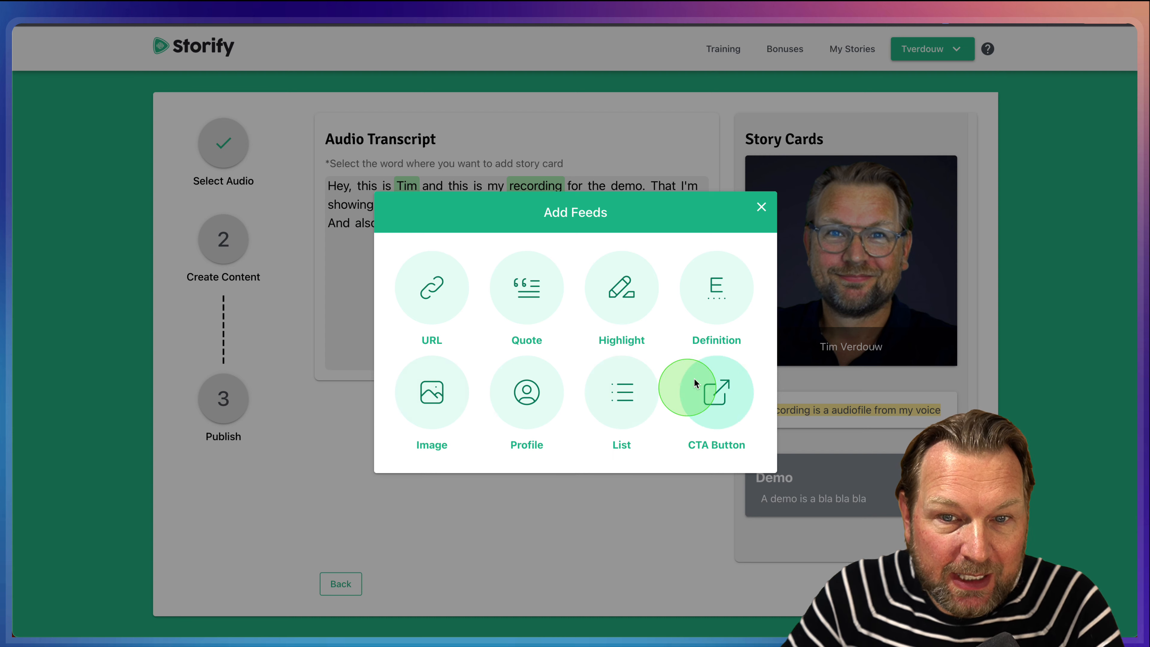
pyautogui.click(618, 385)
pyautogui.click(447, 255)
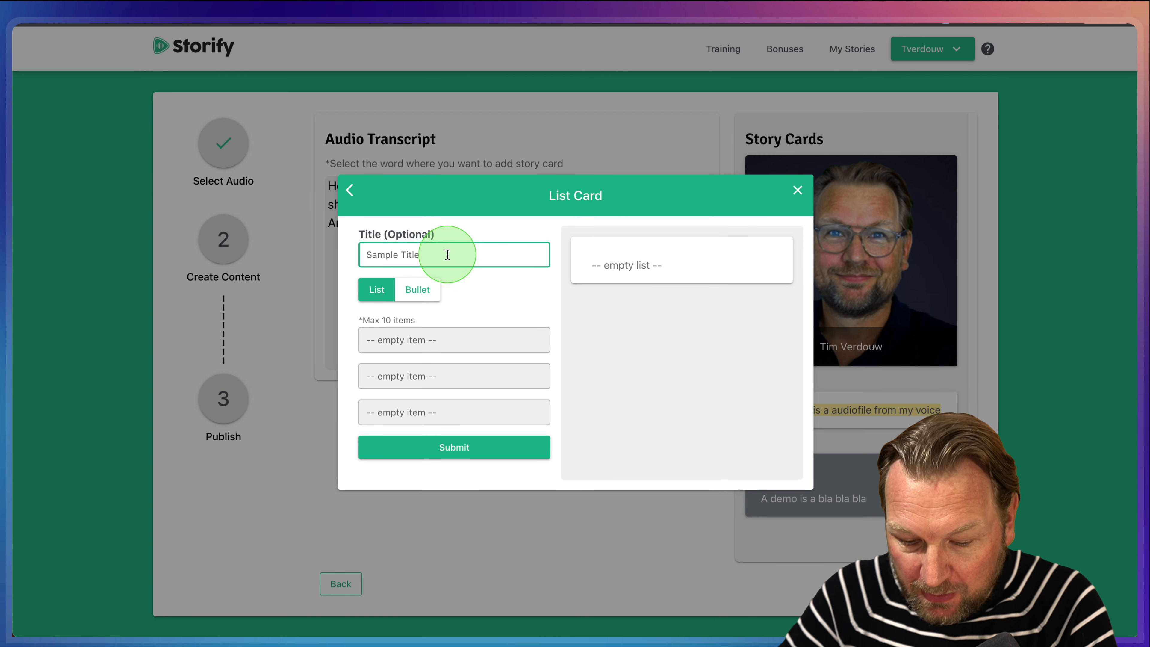
pyautogui.write('Storfy allows')
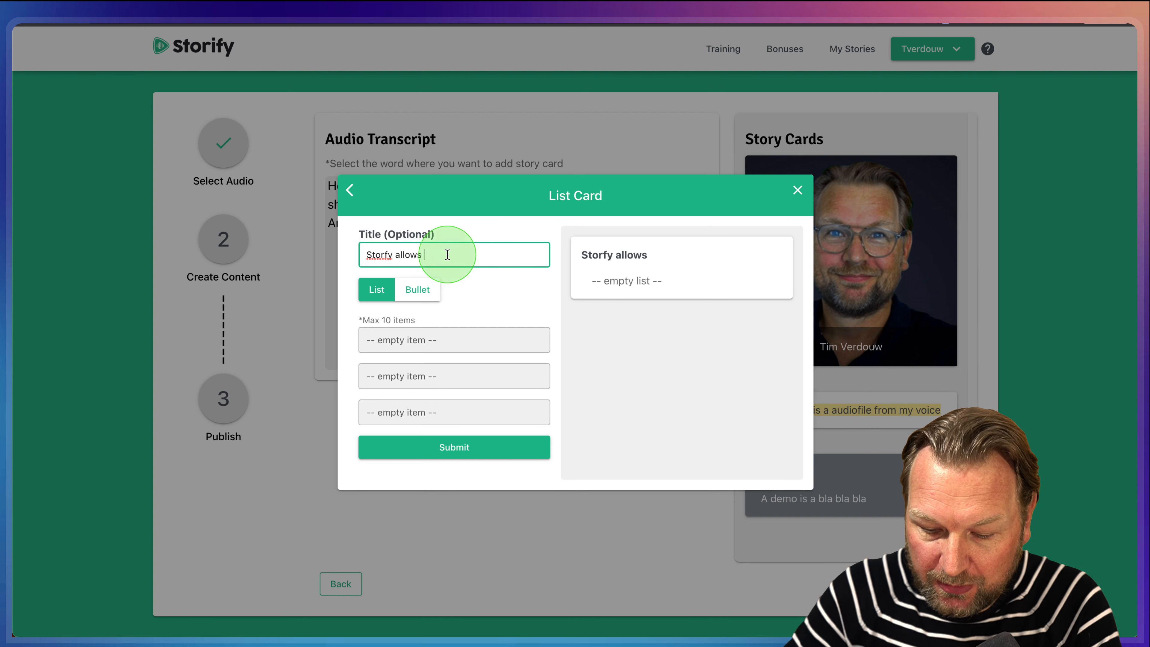
pyautogui.write('dd')
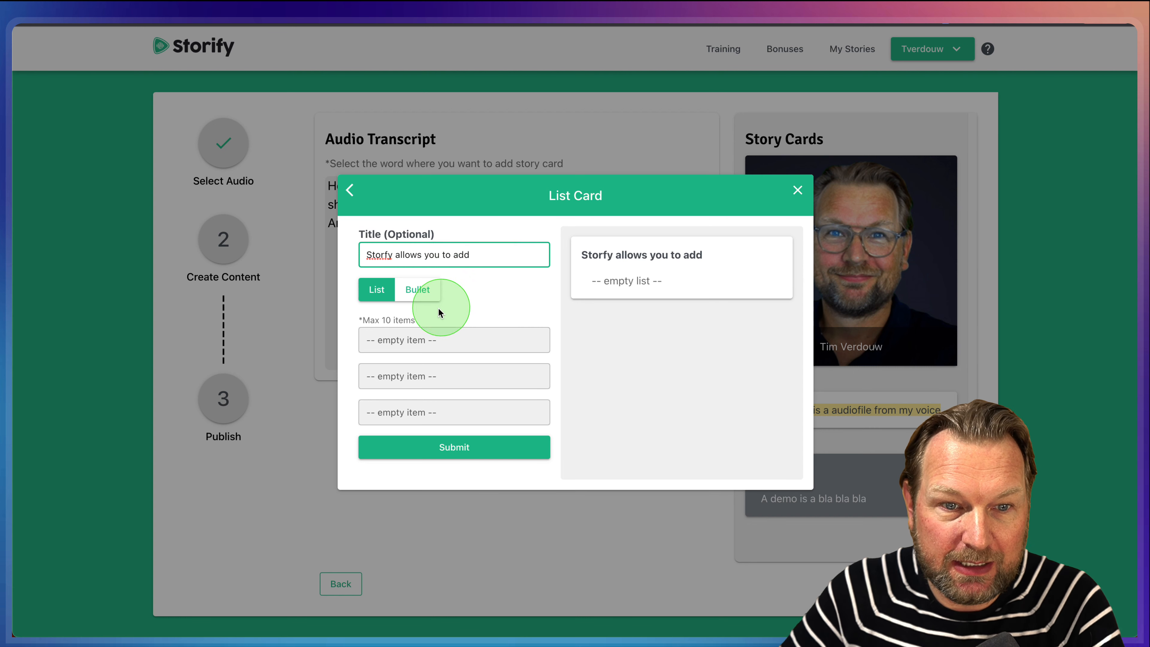
# Fill the list with the items "Images", "Bullet points" and "Highlights", and submit the List card
pyautogui.click(414, 338)
pyautogui.write('Images')
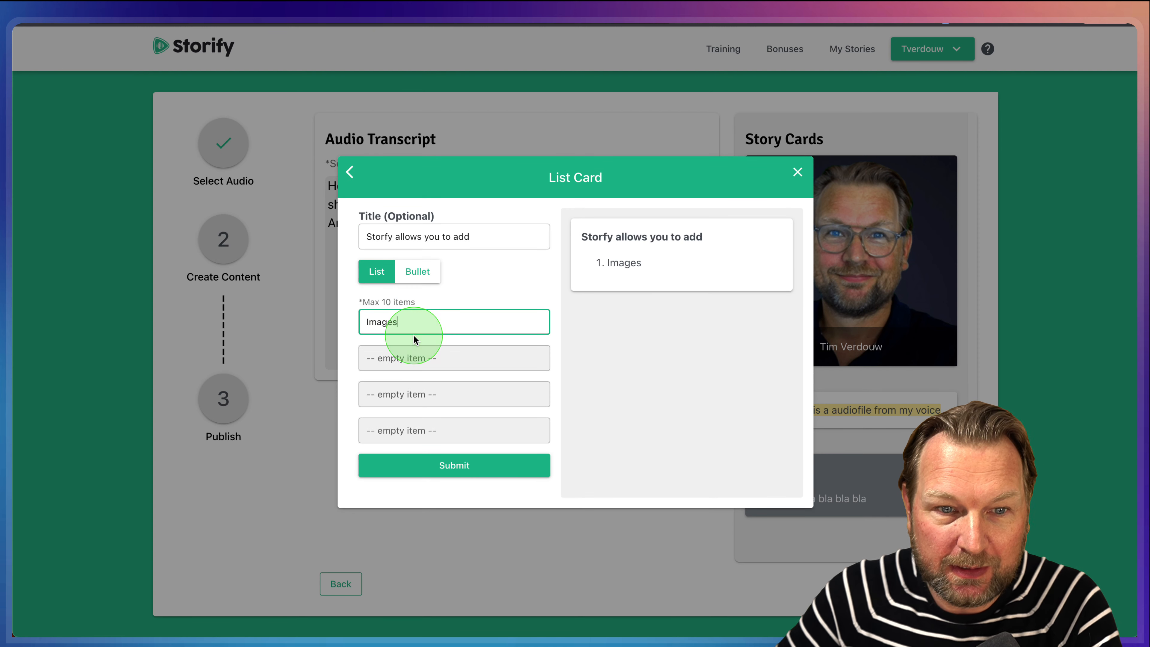
pyautogui.click(404, 356)
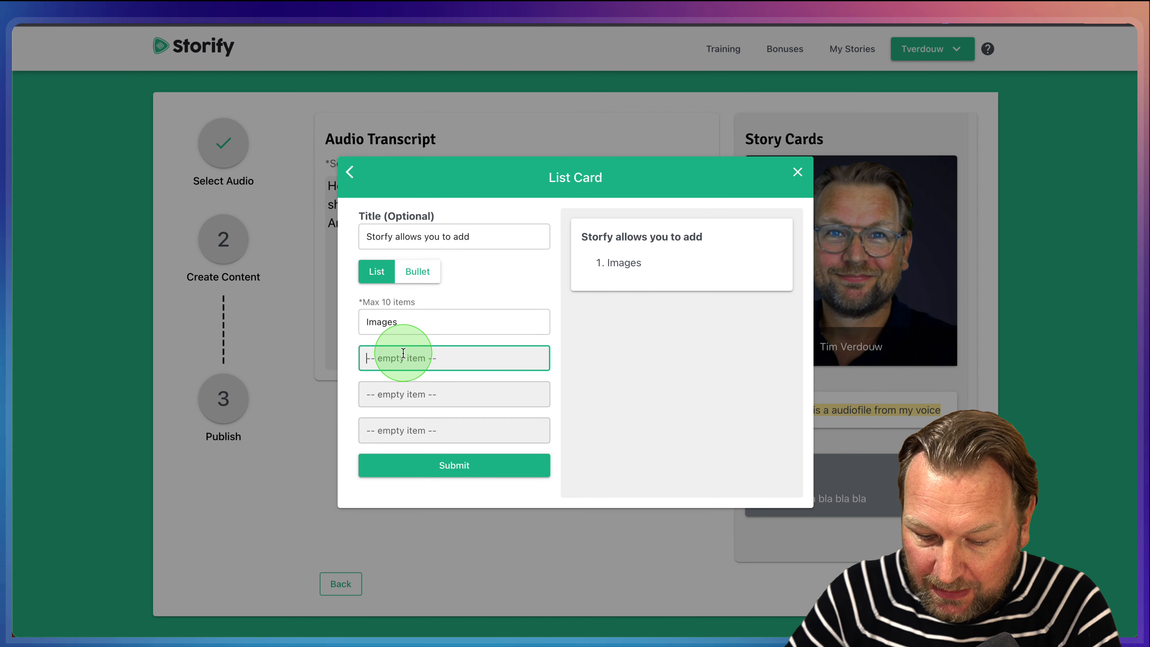
pyautogui.write('Bullet')
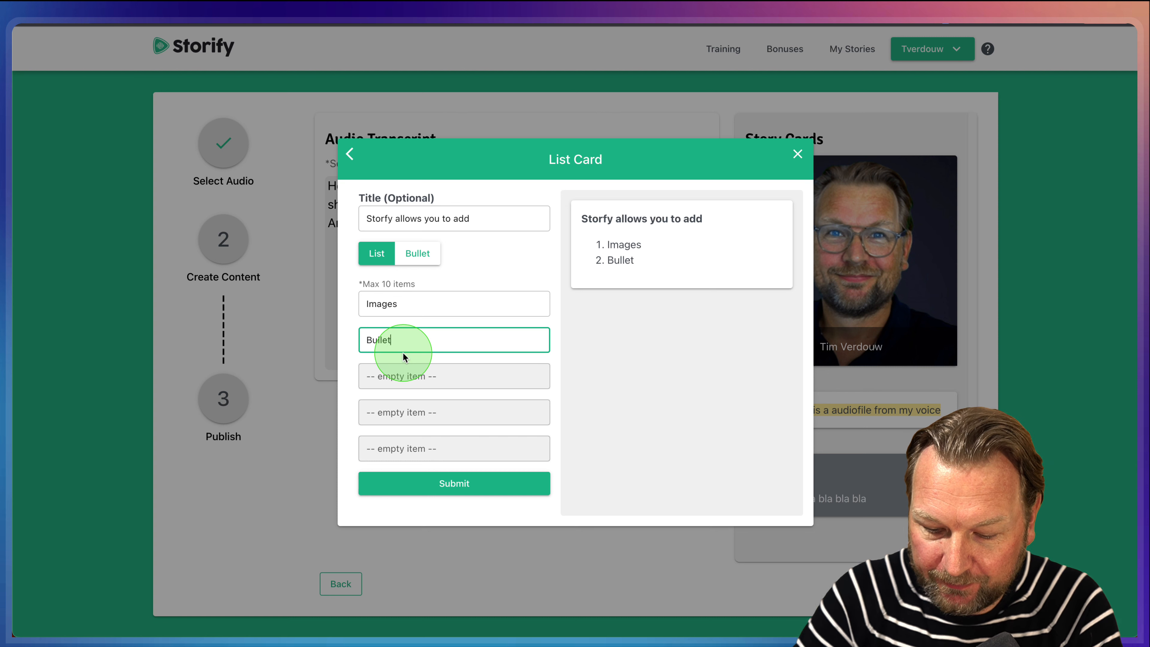
pyautogui.write(' points')
pyautogui.click(398, 376)
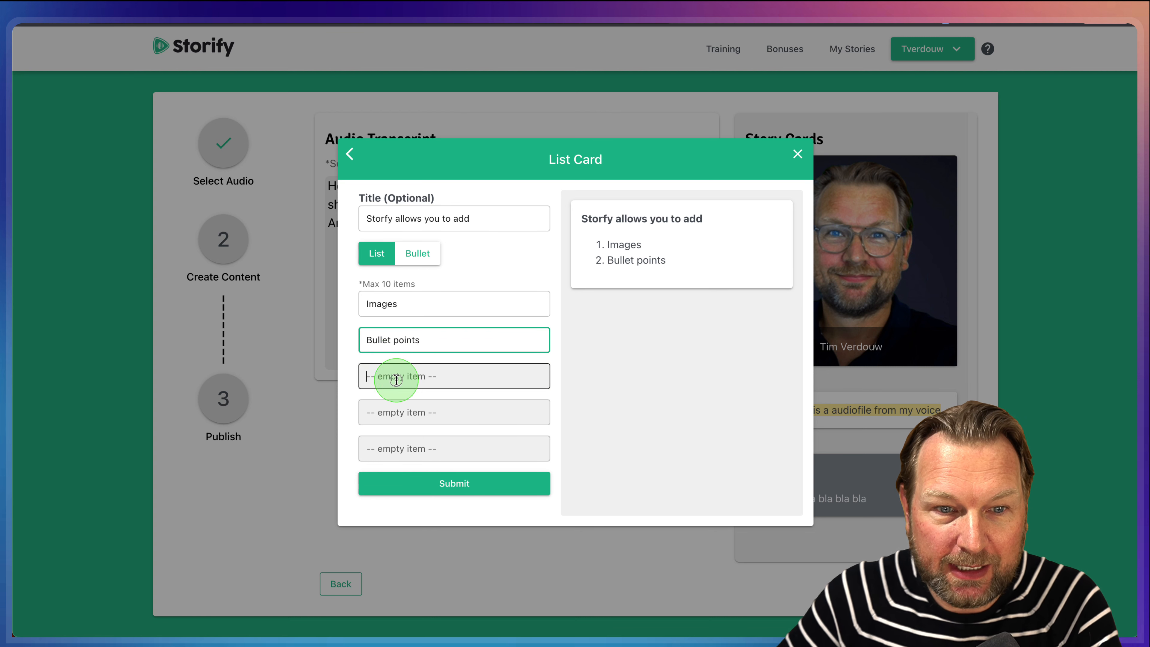
pyautogui.write('Highl')
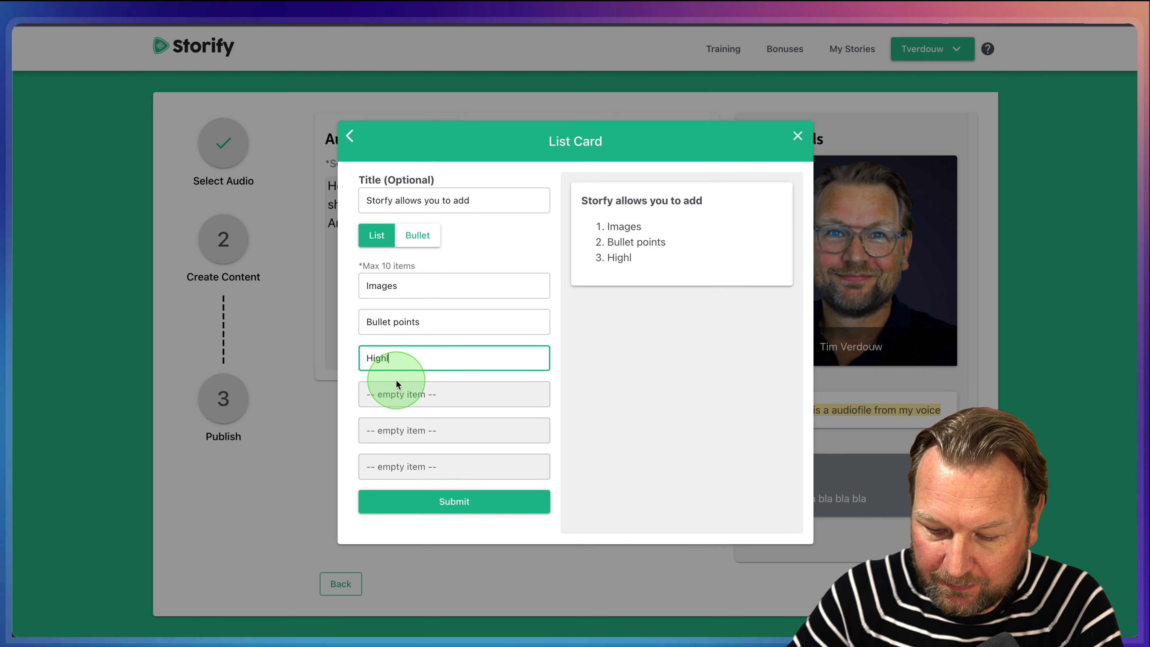
pyautogui.write('ights')
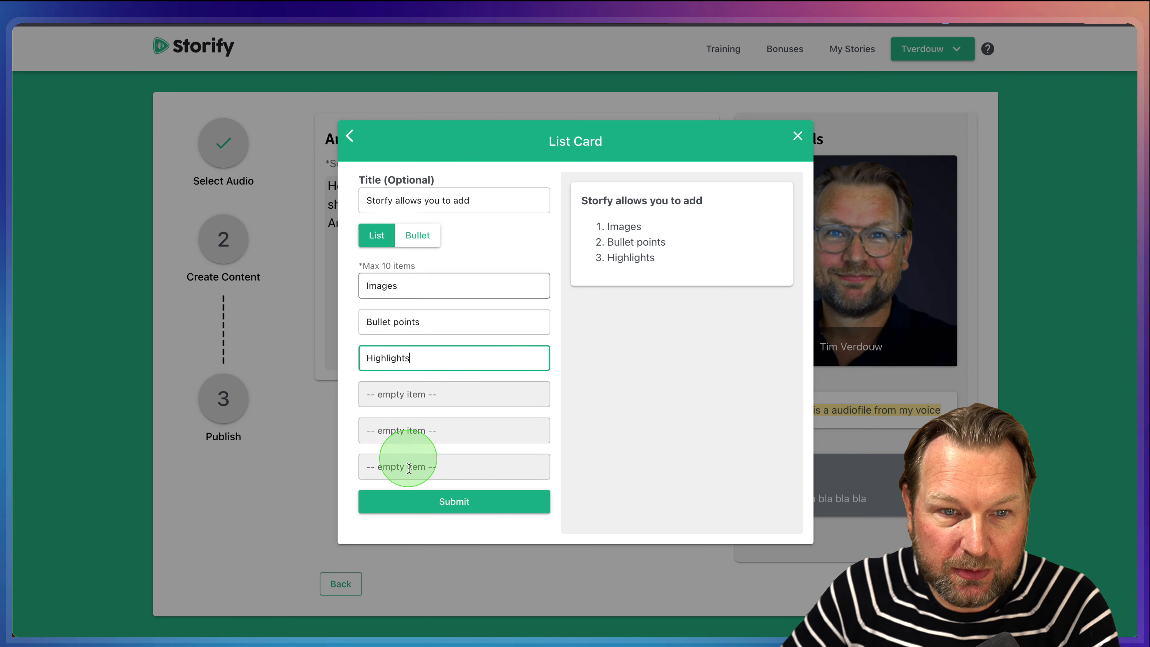
pyautogui.click(470, 502)
pyautogui.scroll(-5, 797, 464)
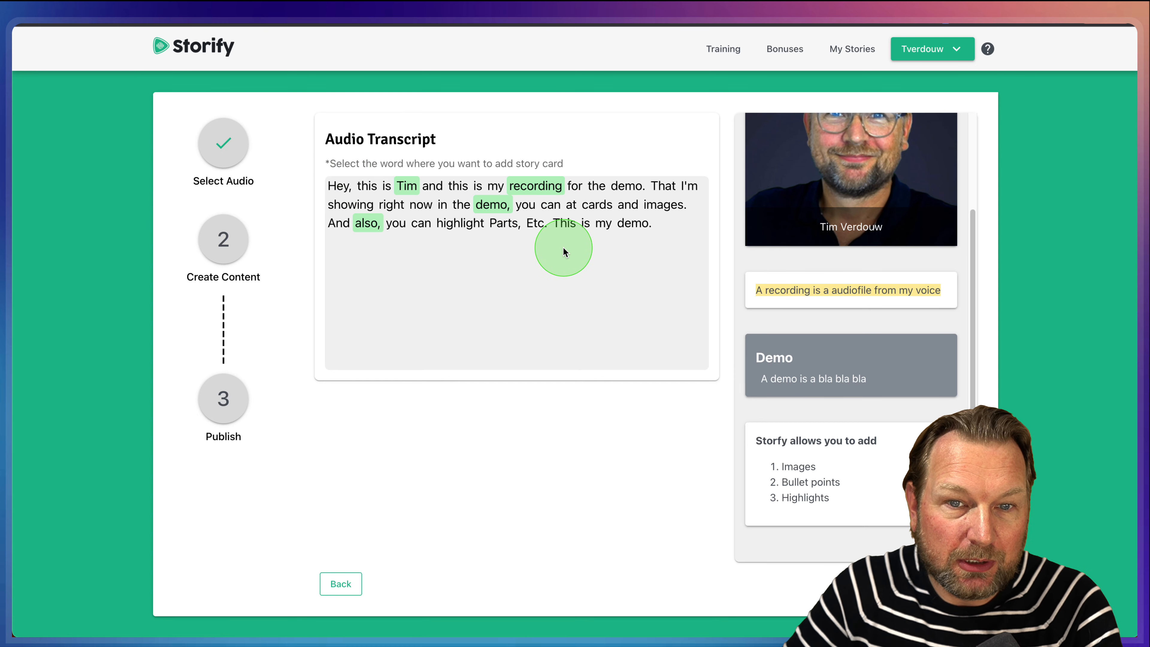
# Add a CTA Button card at "This" in the transcript's last sentence, reading "Get Storify Here" and linking to the presenter's website
pyautogui.click(565, 223)
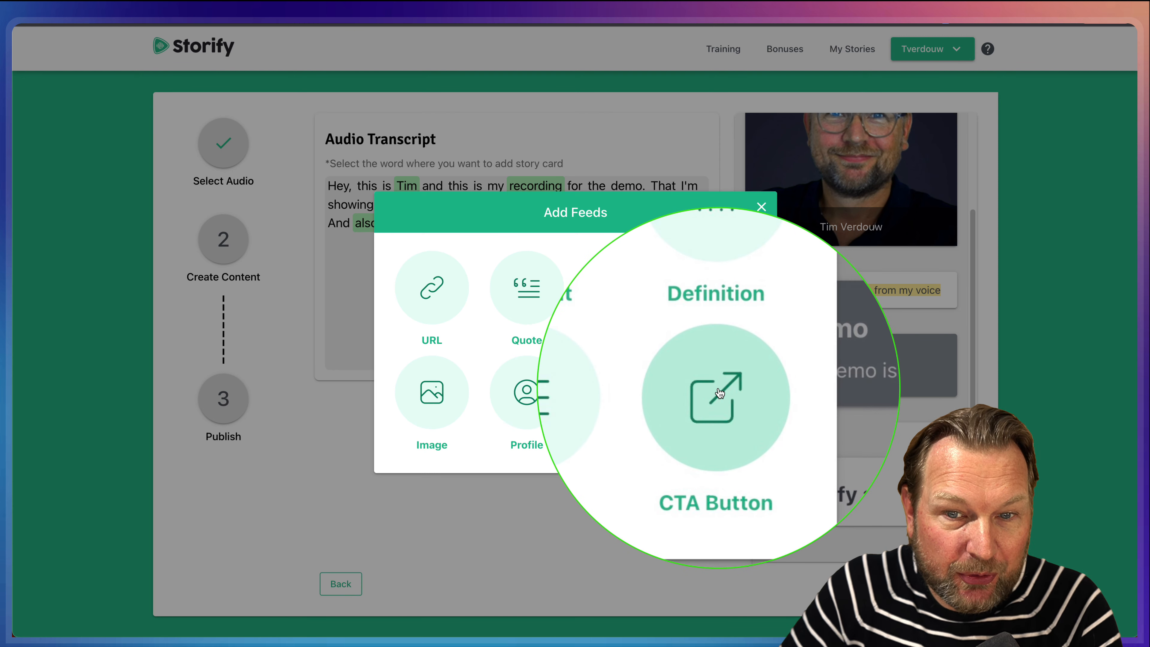
pyautogui.click(679, 385)
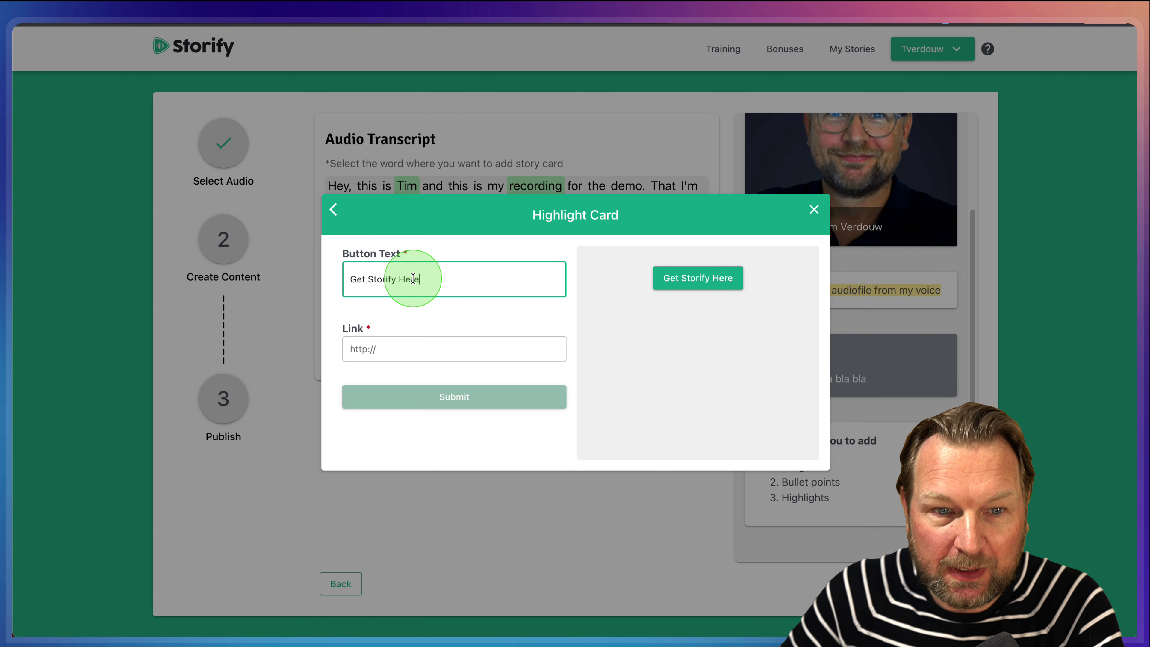
pyautogui.click(406, 350)
pyautogui.write('h')
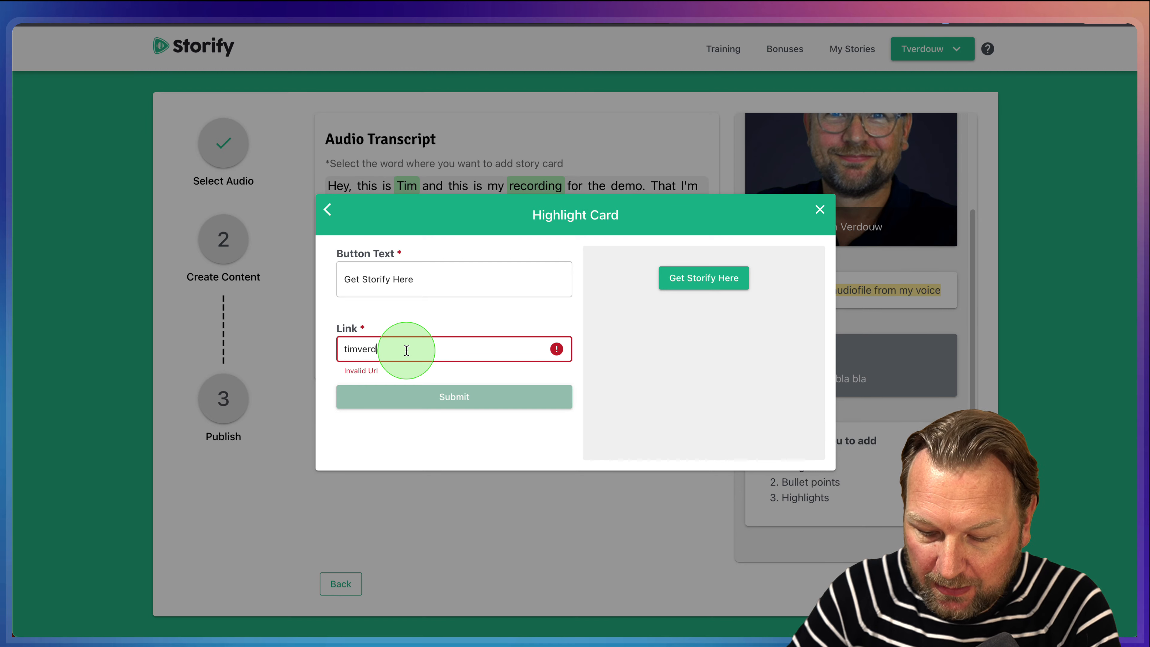
pyautogui.write('imverdouw.com')
pyautogui.click(470, 402)
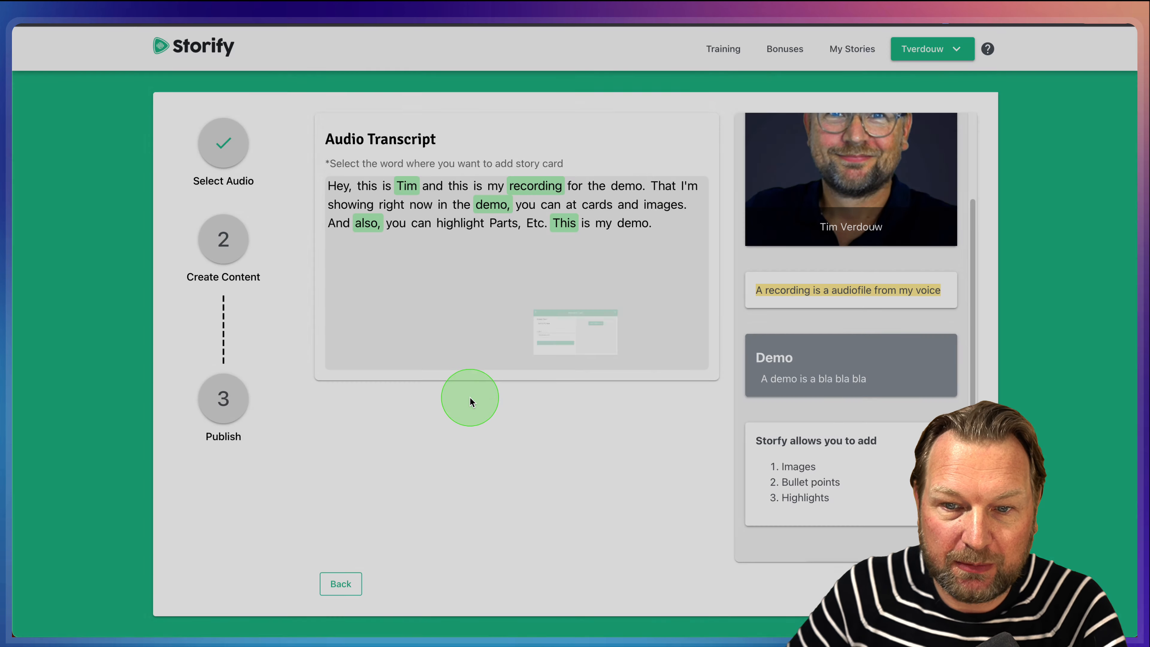
pyautogui.scroll(-2, 873, 443)
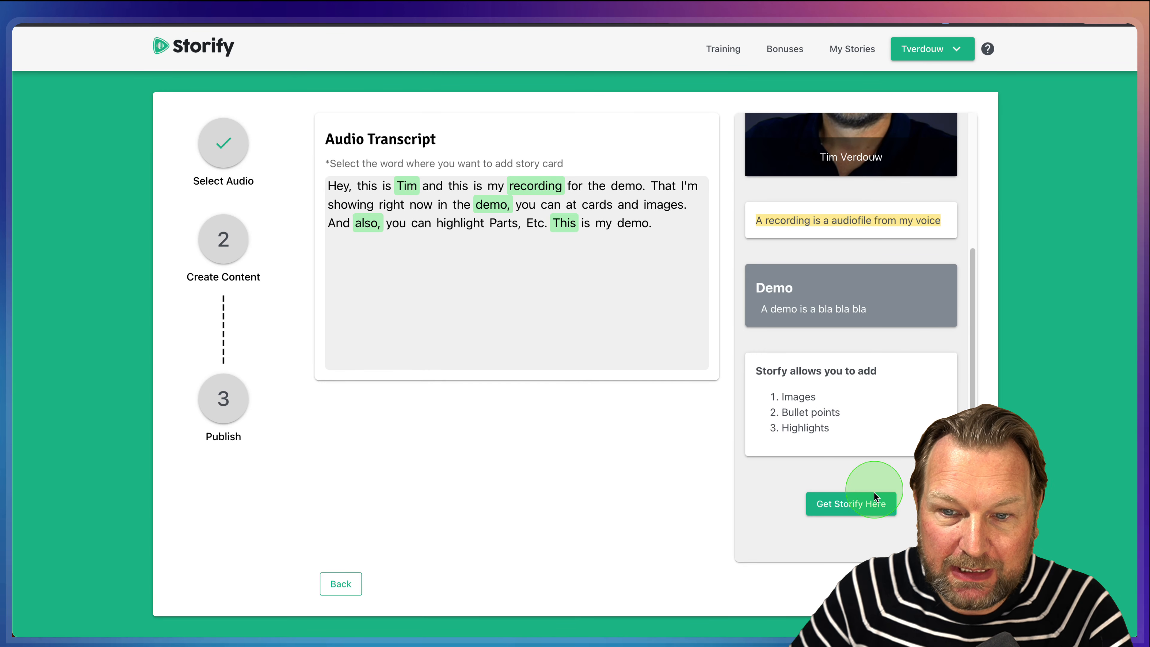
# Proceed to the Publish stage and title the story "Review Demo"
pyautogui.click(951, 584)
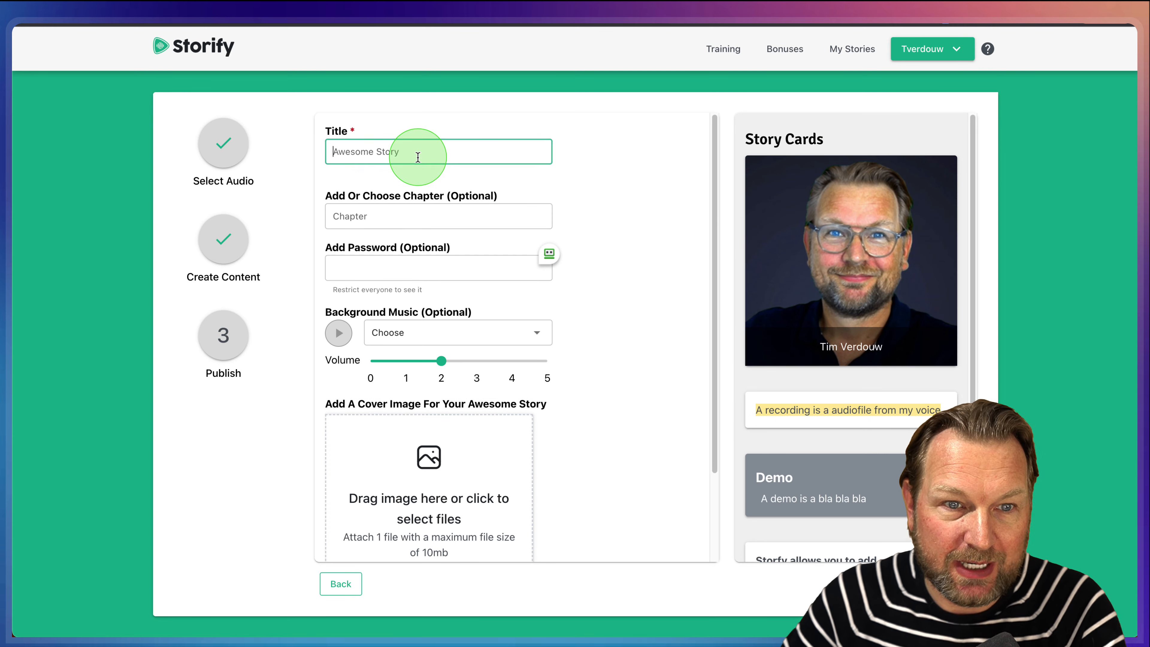
pyautogui.write('Review Demo')
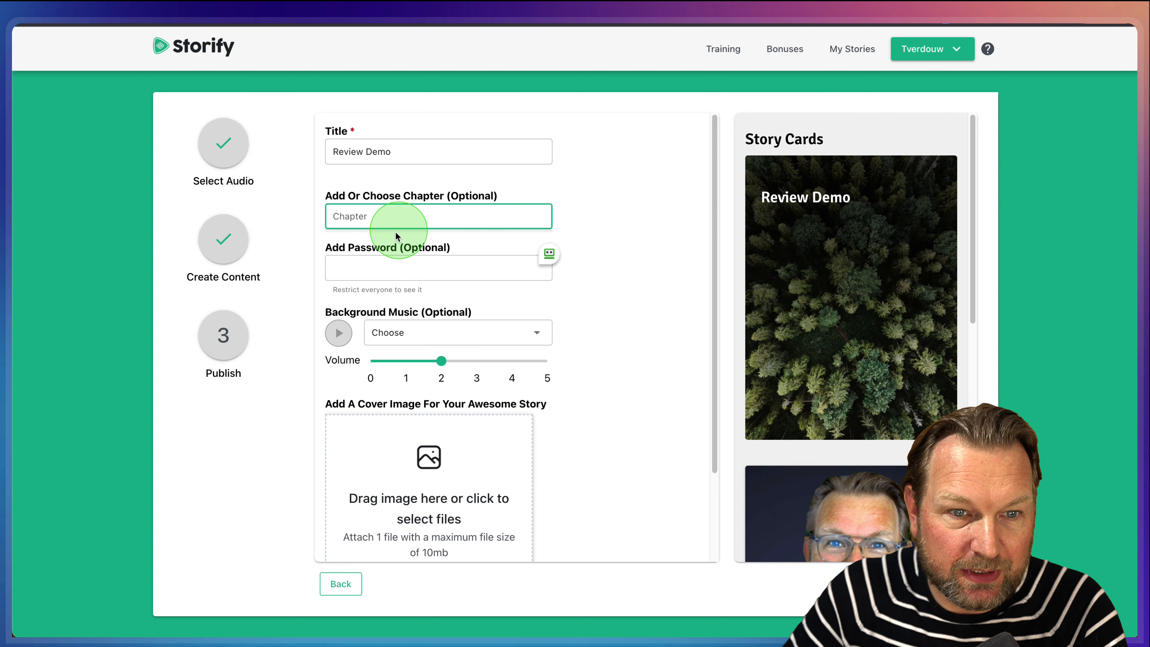
# Look over the optional password field and the background music tracks, and set the music volume to 0
pyautogui.click(383, 262)
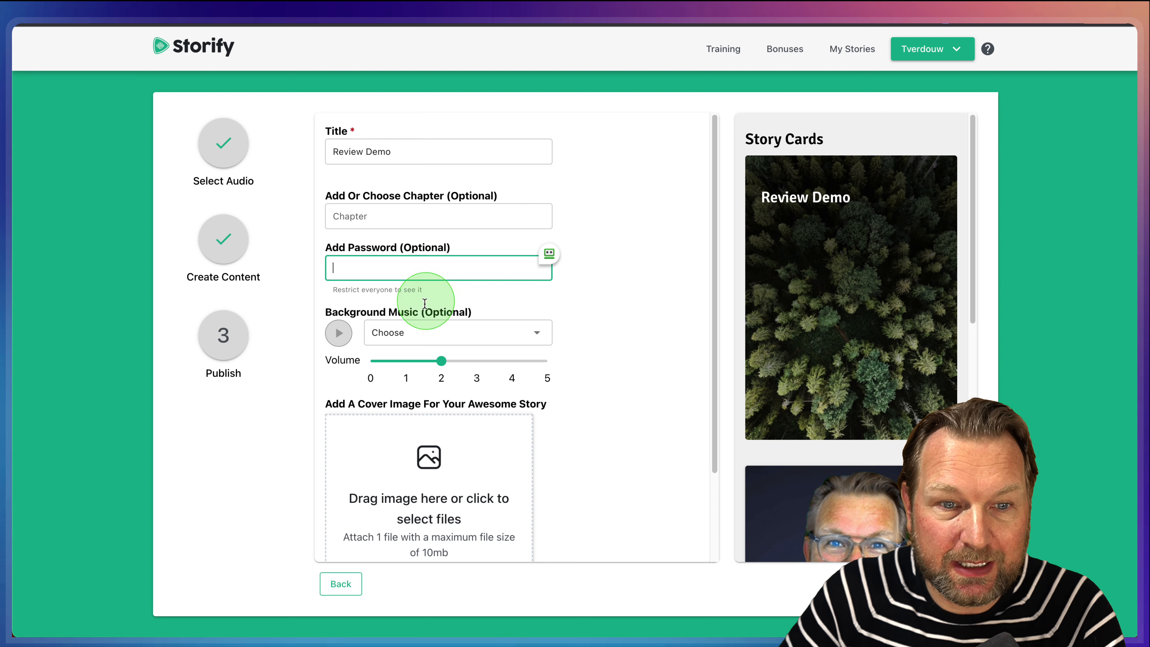
pyautogui.click(446, 338)
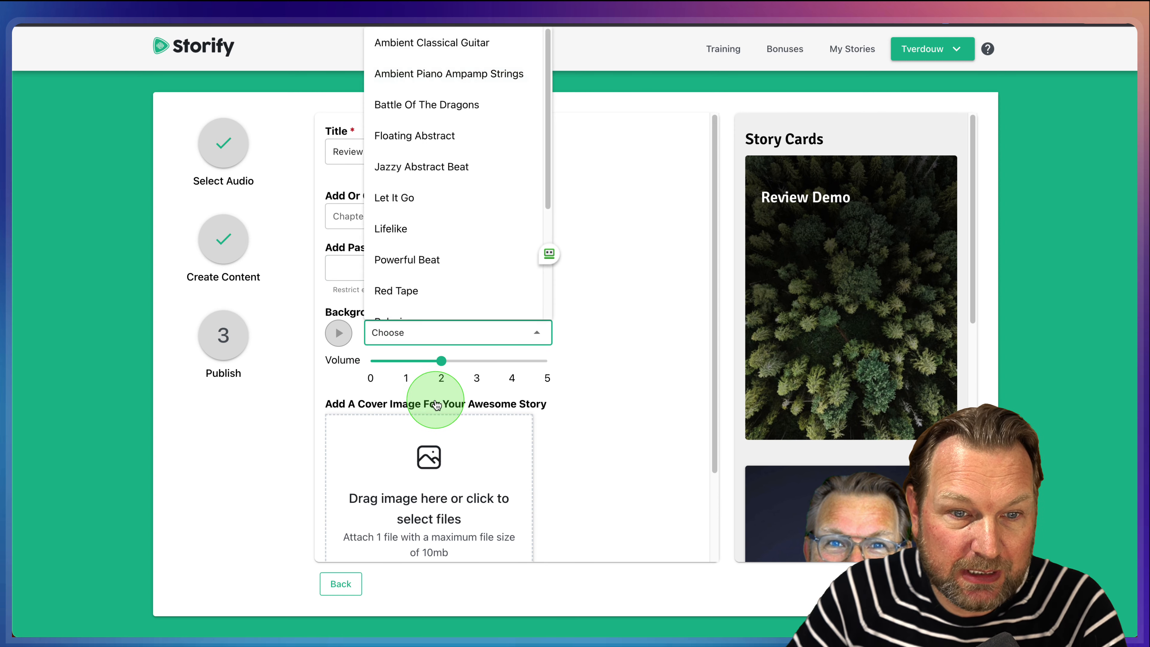
pyautogui.click(587, 297)
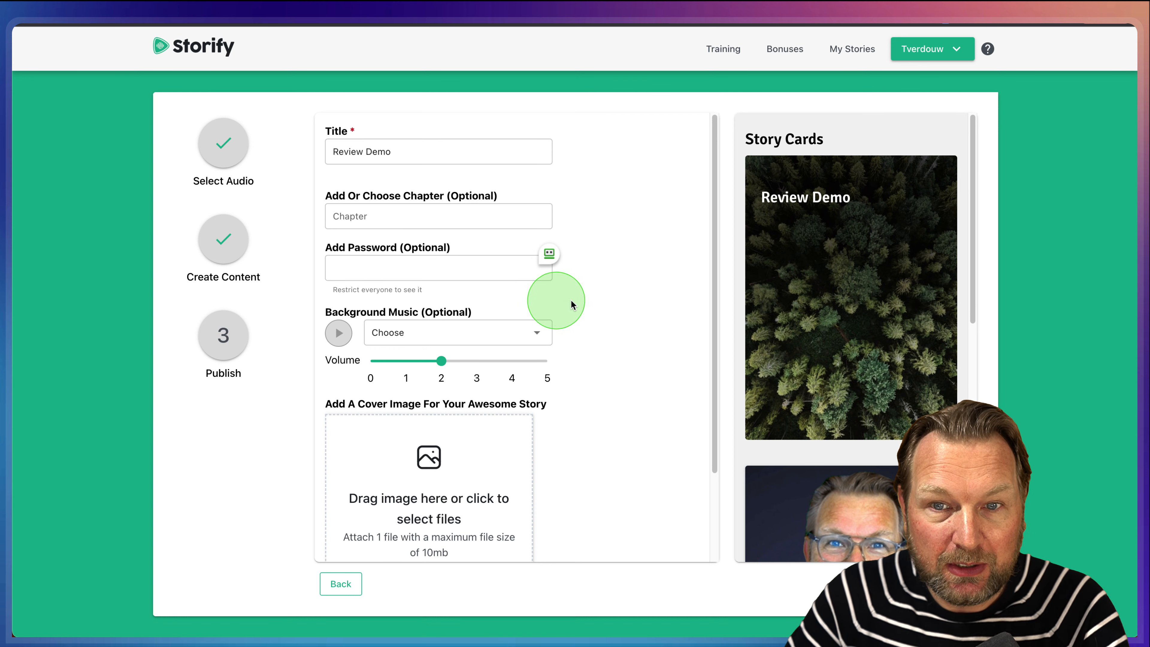
pyautogui.click(414, 336)
pyautogui.click(575, 338)
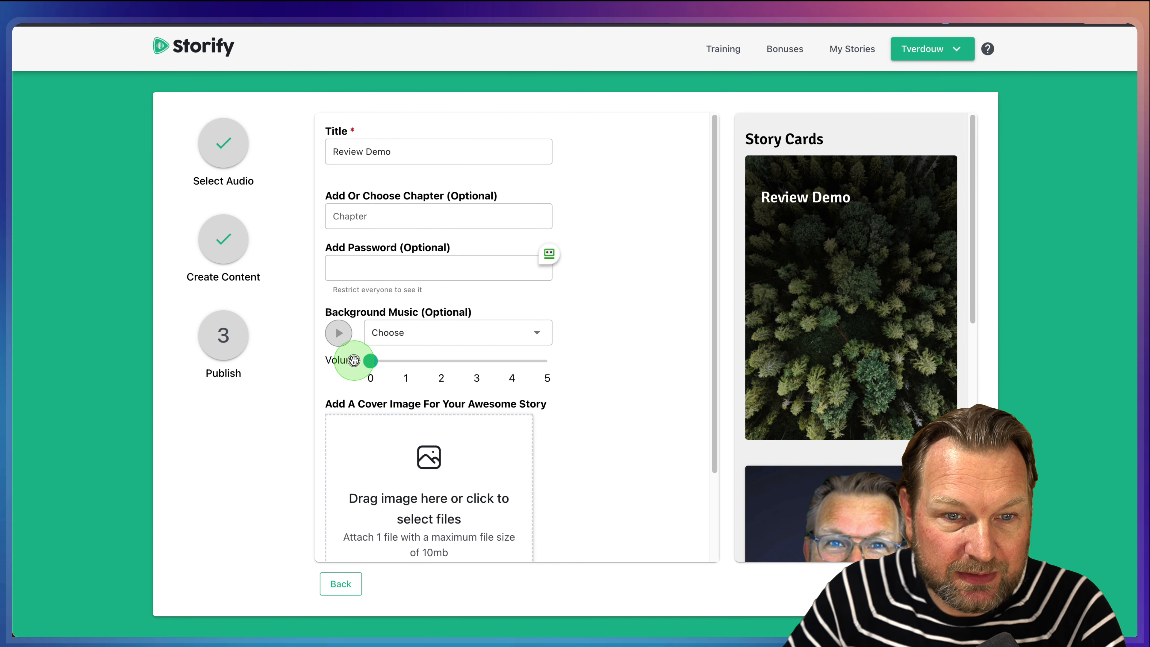
# Upload nature.jpeg as the story's cover image
pyautogui.scroll(-3, 615, 362)
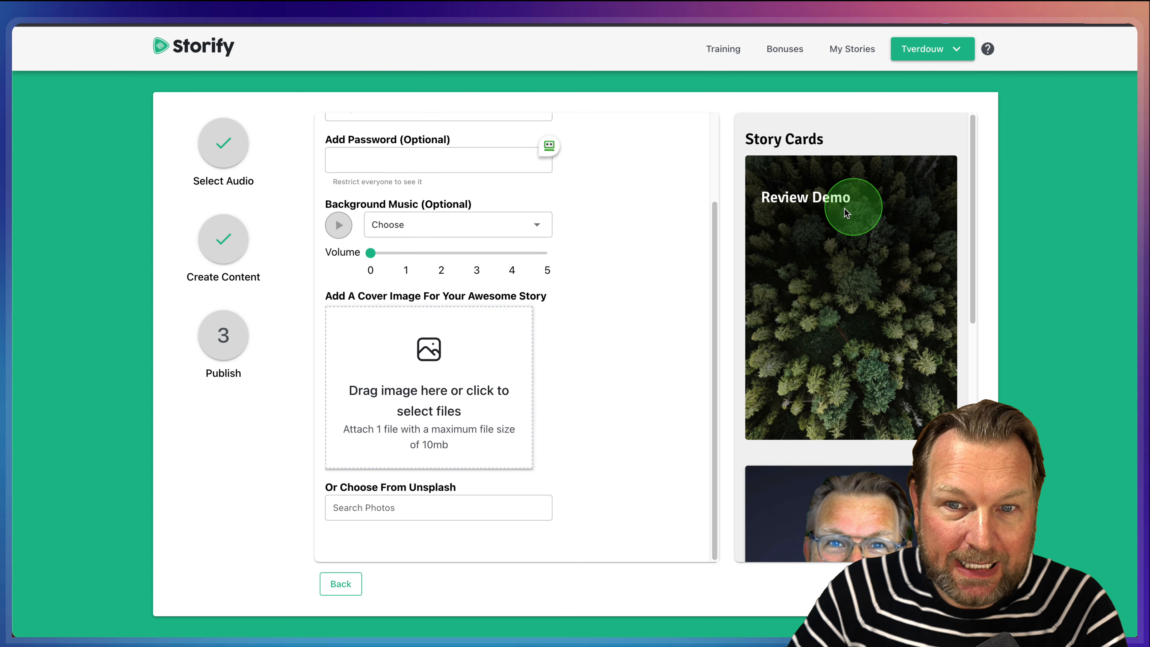
pyautogui.press('ctrl')
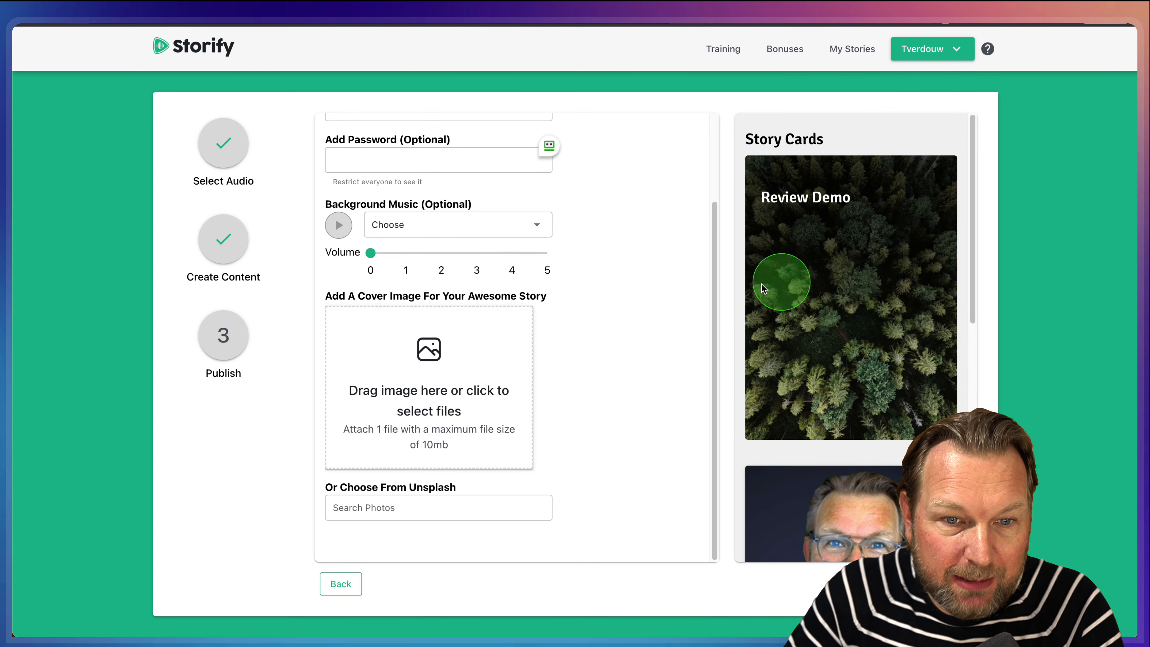
pyautogui.click(430, 380)
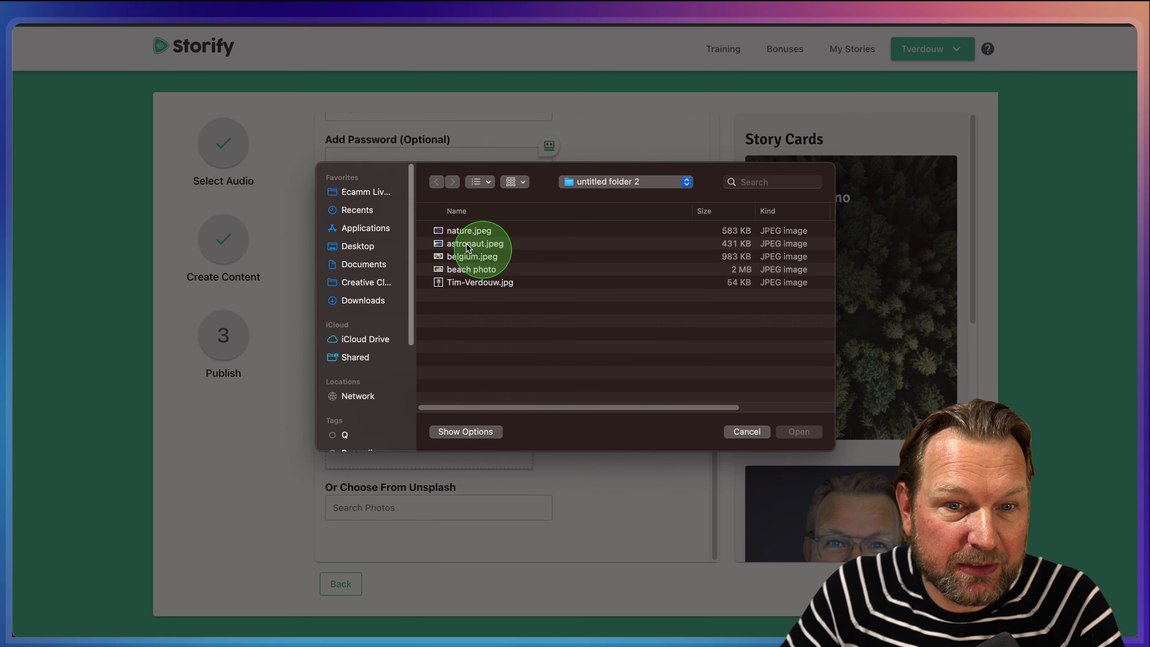
pyautogui.click(468, 231)
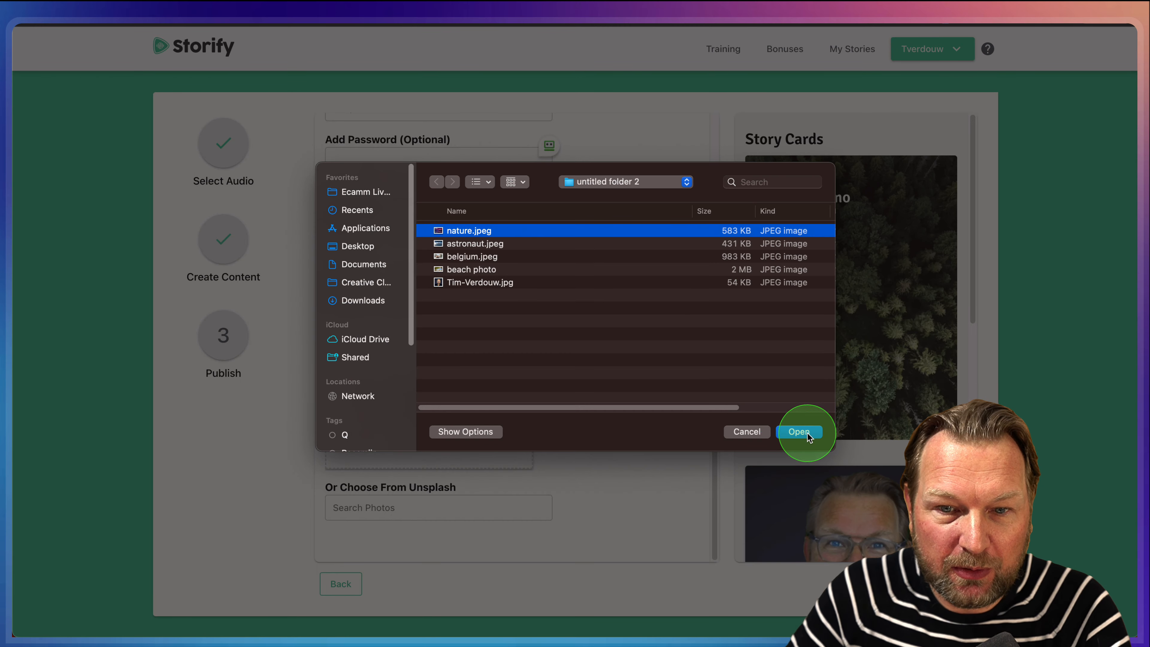
pyautogui.click(807, 434)
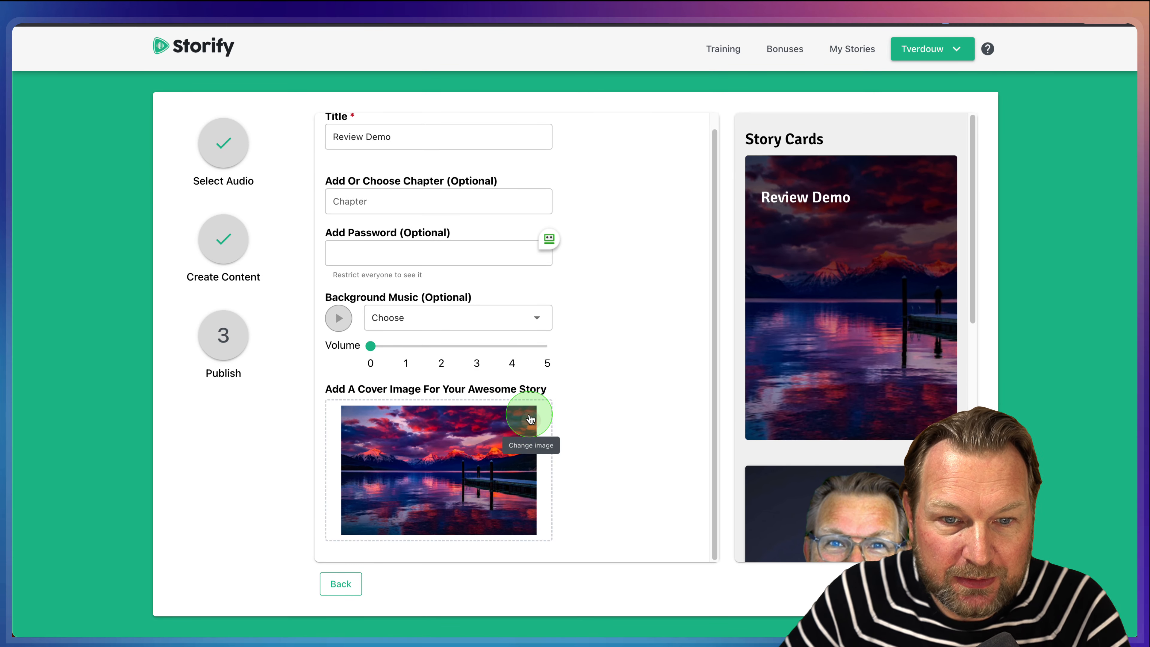
# Replace the cover image with Storify-Demo2.jpg from the Downloads folder, previewing the candidate images first
pyautogui.click(530, 419)
pyautogui.click(405, 446)
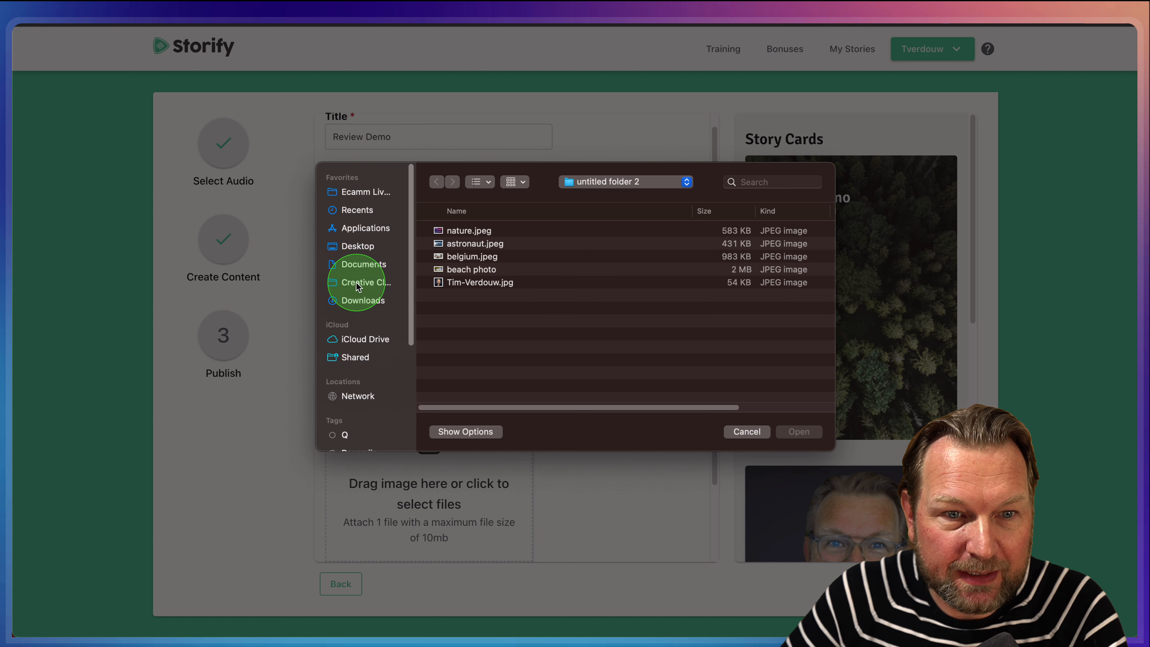
pyautogui.click(360, 301)
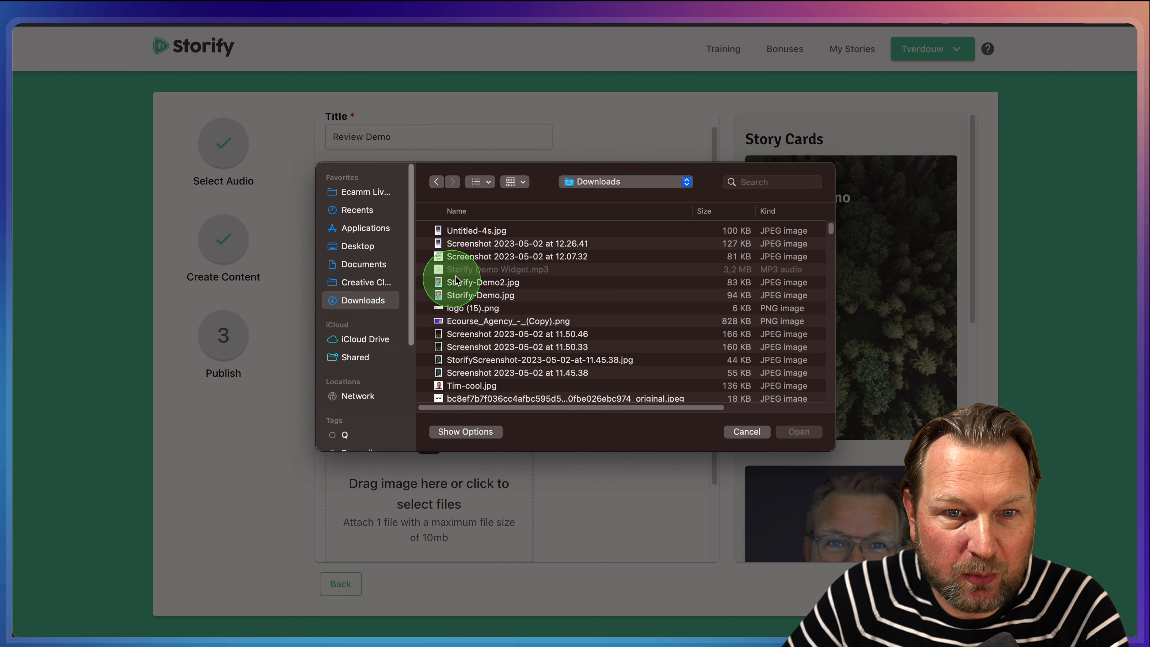
pyautogui.click(485, 247)
pyautogui.press('space')
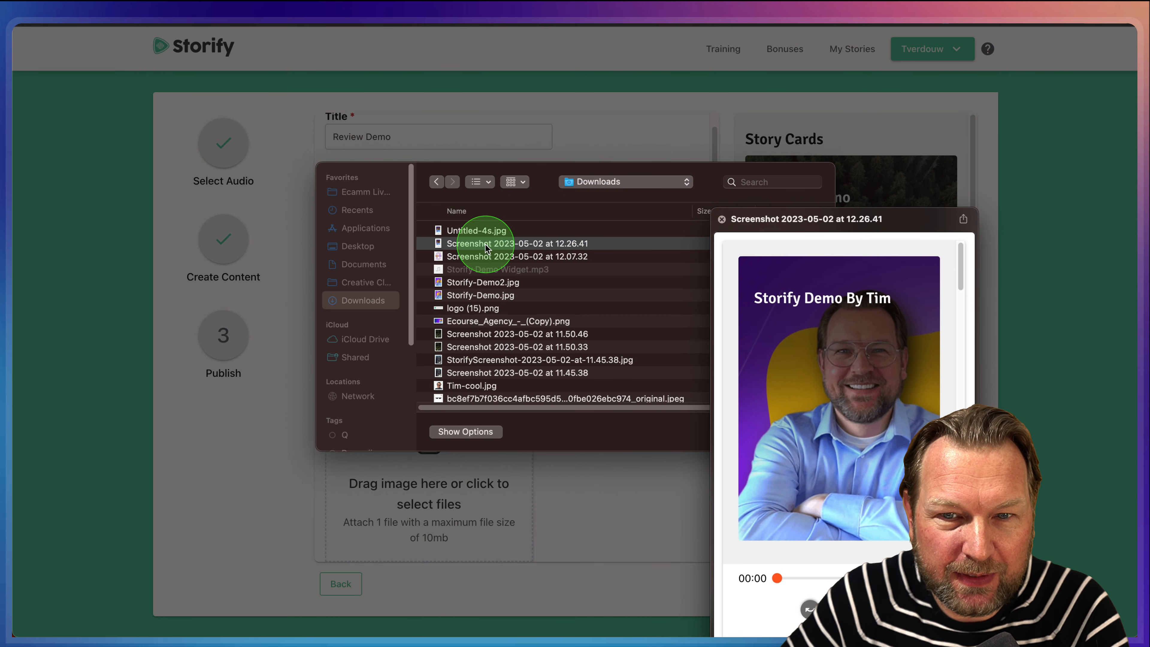
pyautogui.press('Up')
pyautogui.press('Down')
pyautogui.press('Down')
pyautogui.press('Down')
pyautogui.press('Down')
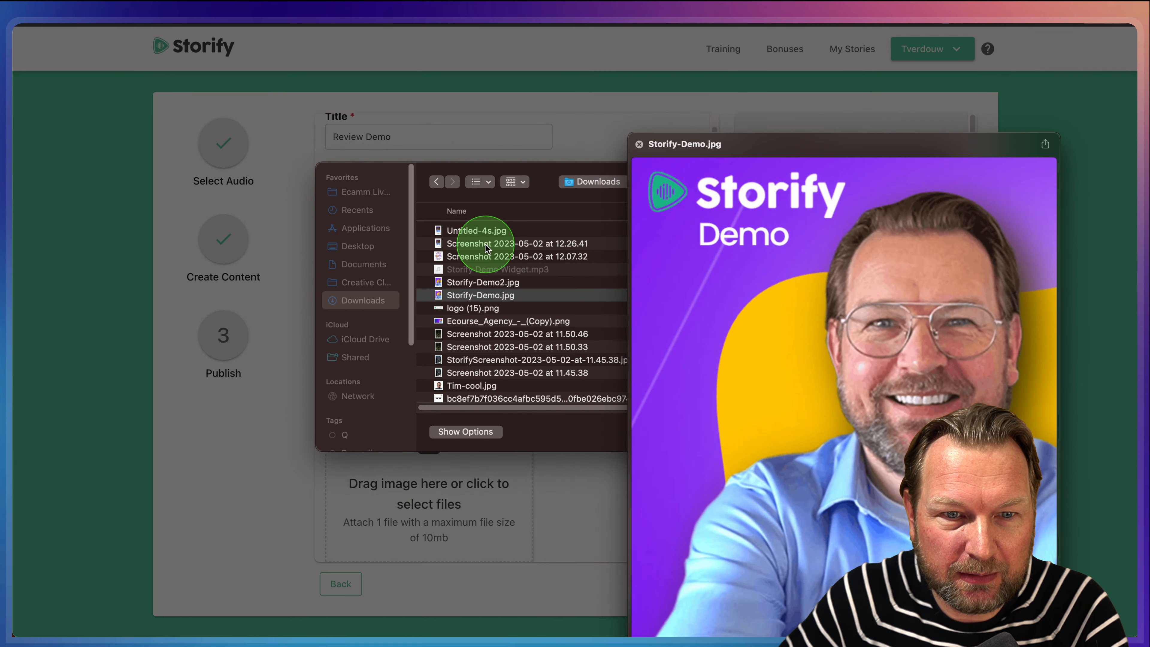
pyautogui.press('Up')
pyautogui.press('space')
pyautogui.press('Return')
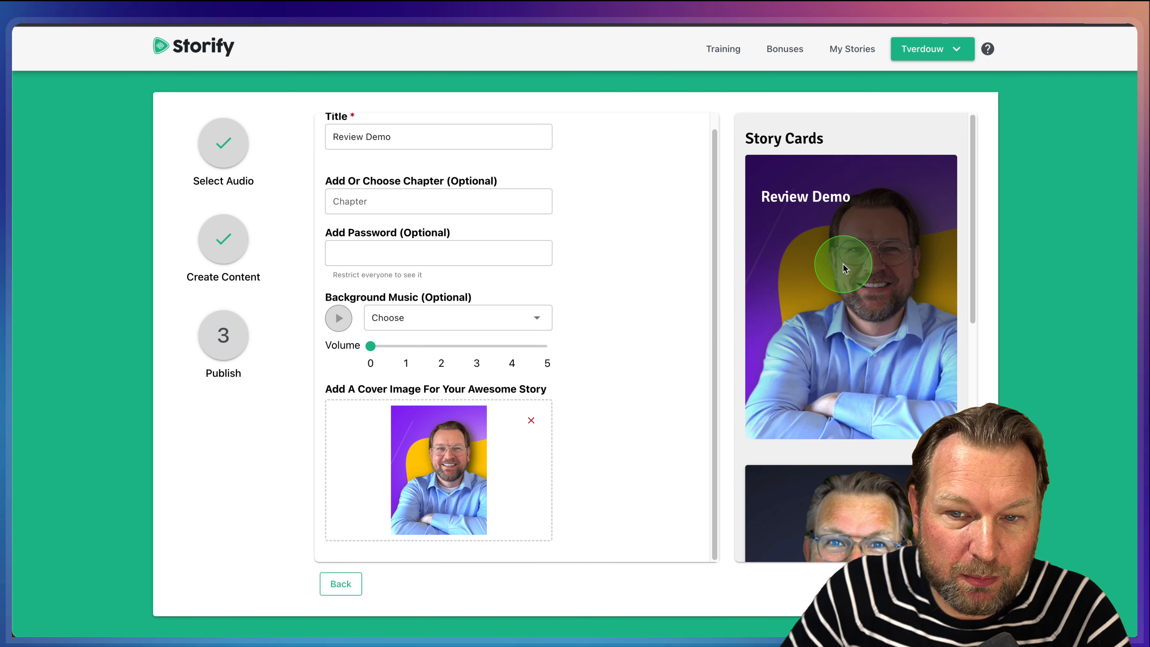
# Look through the story cards in the preview, from the cover down to the list card and back
pyautogui.scroll(-5, 842, 263)
pyautogui.scroll(-4, 844, 267)
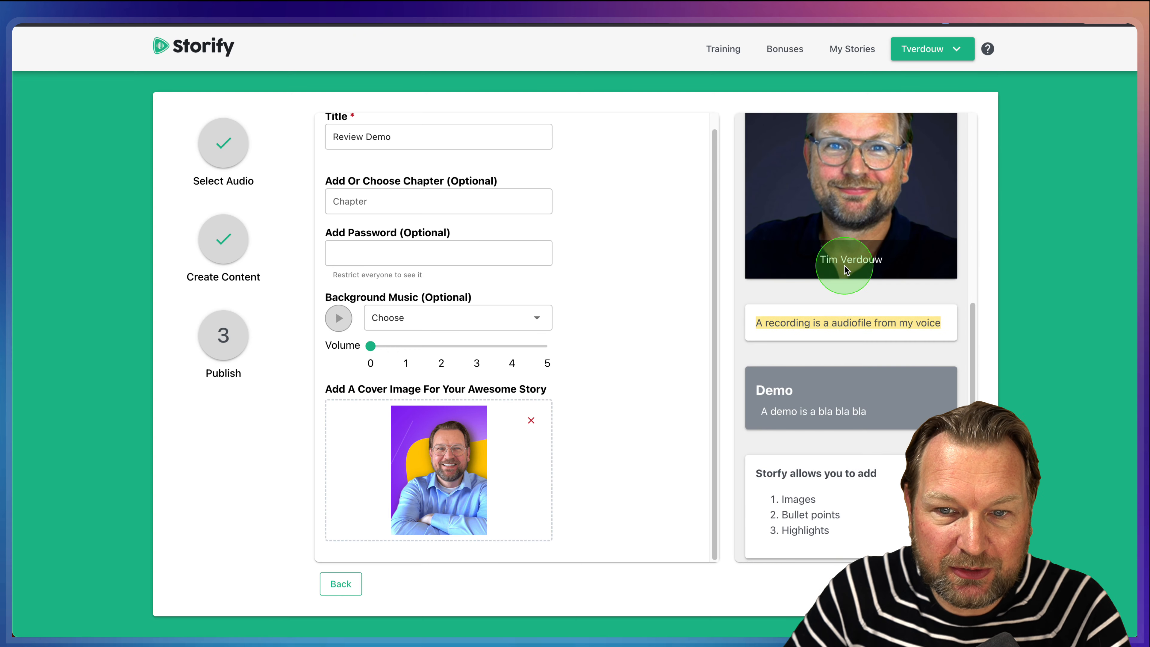
pyautogui.scroll(8, 880, 270)
pyautogui.scroll(2, 811, 313)
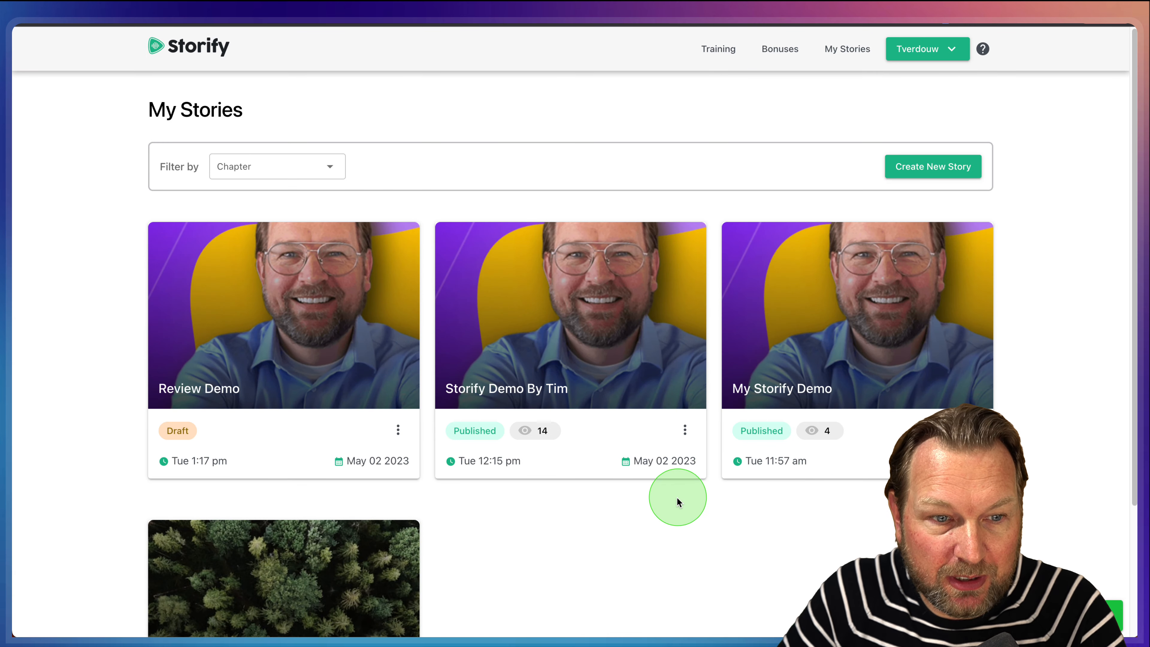
# Open the Review Demo draft from My Stories and examine its cards, emoji reactions and comment field
pyautogui.click(354, 355)
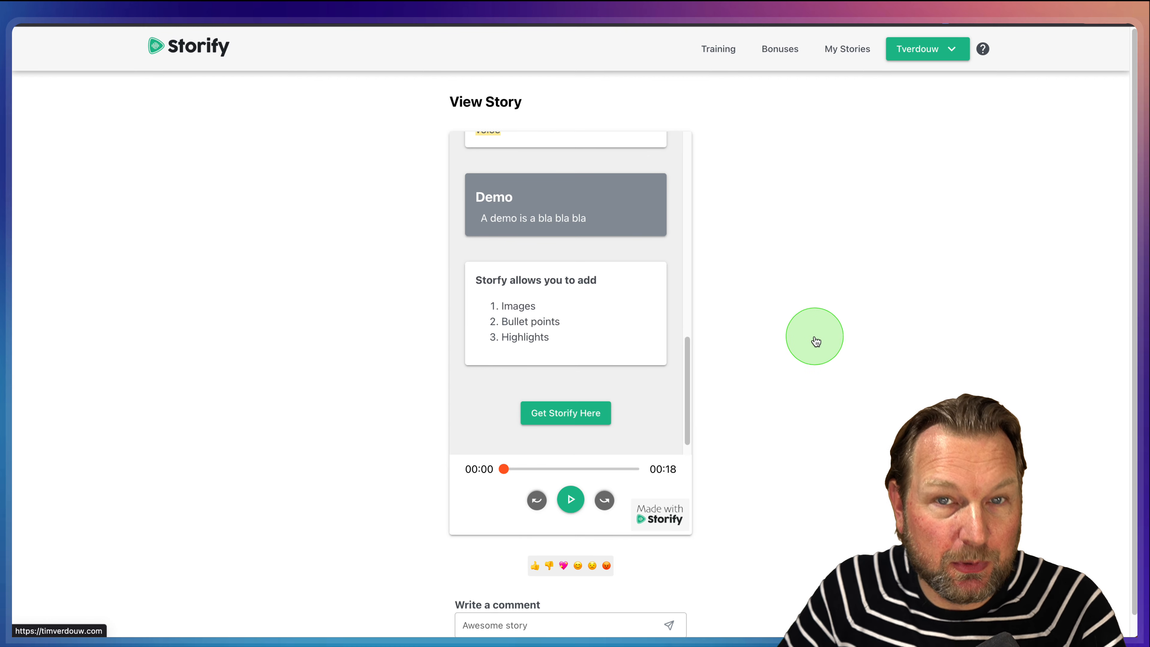
pyautogui.scroll(-1, 788, 362)
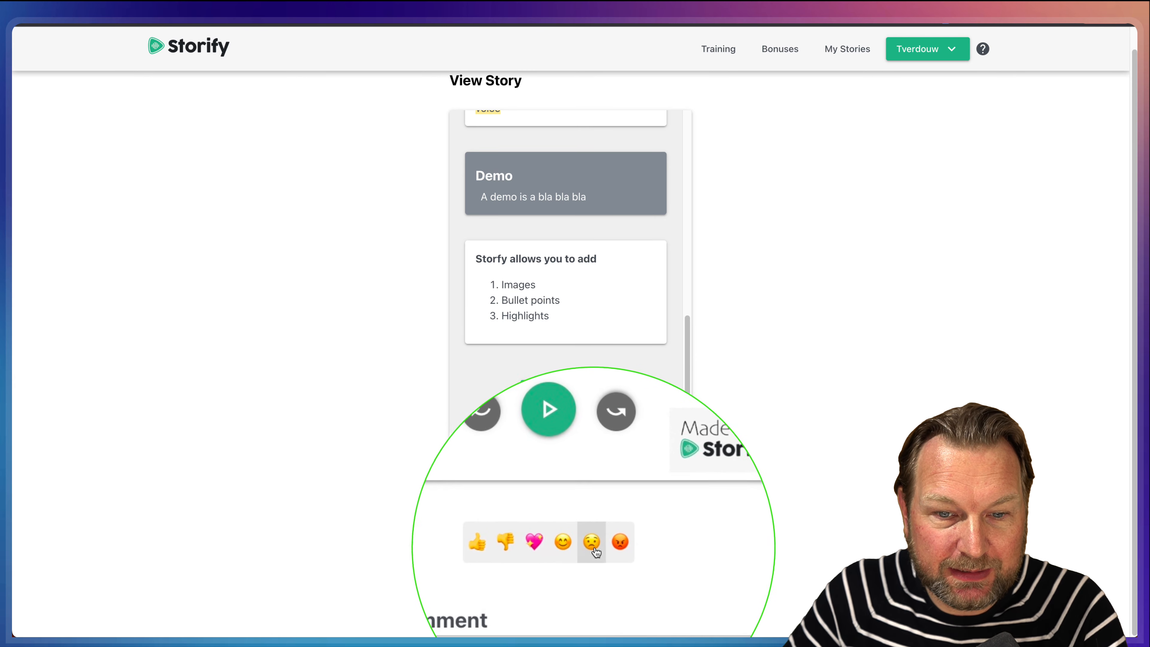
pyautogui.scroll(-1, 527, 578)
pyautogui.click(466, 603)
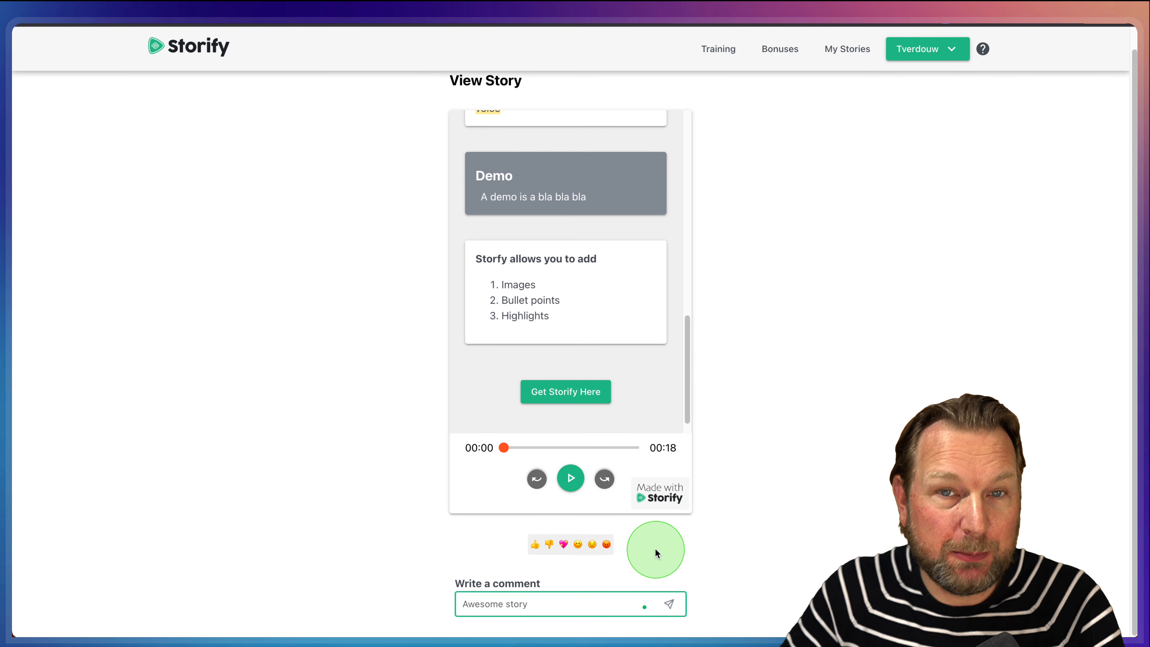
pyautogui.scroll(15, 679, 392)
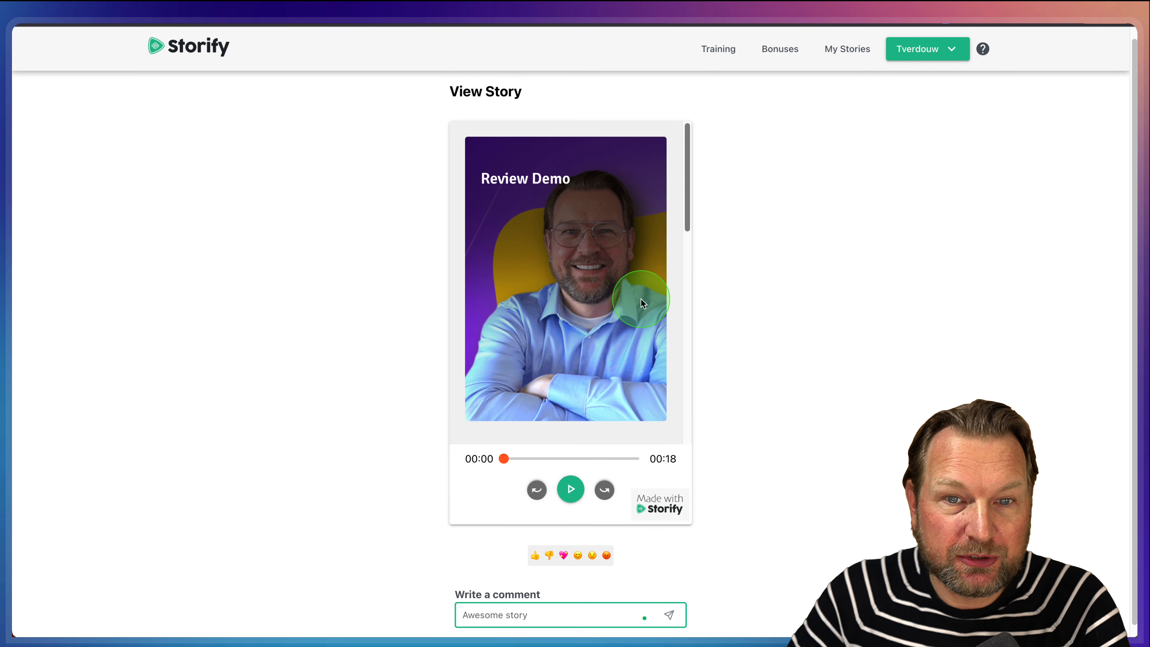
pyautogui.scroll(-15, 633, 317)
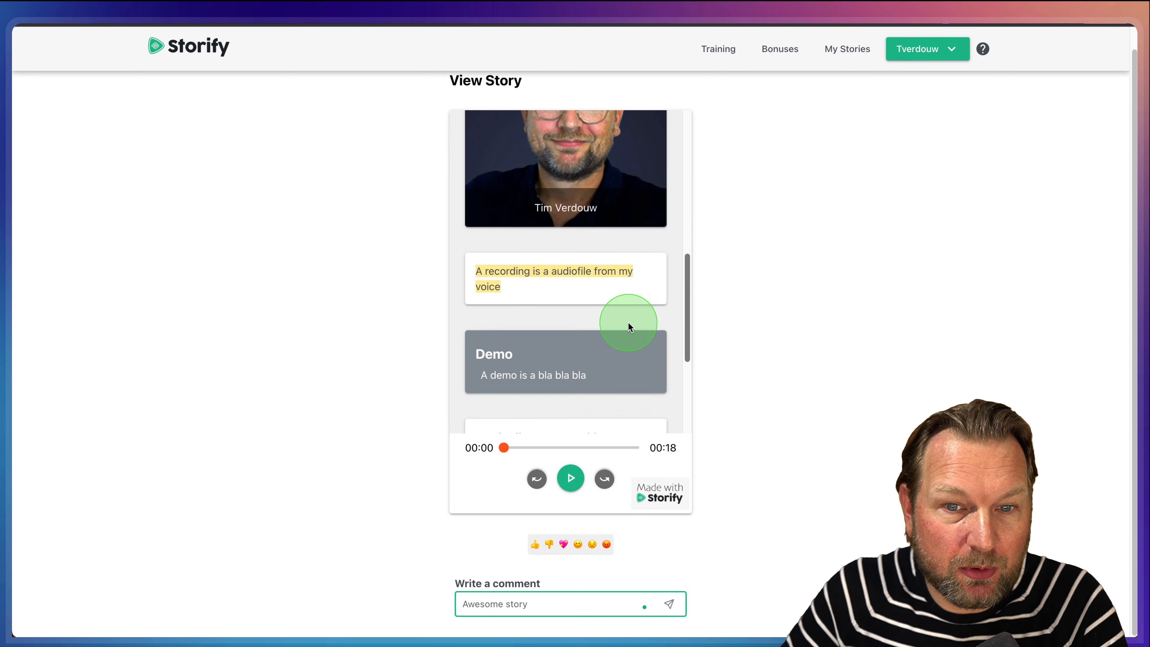
pyautogui.scroll(-3, 629, 325)
pyautogui.scroll(15, 629, 325)
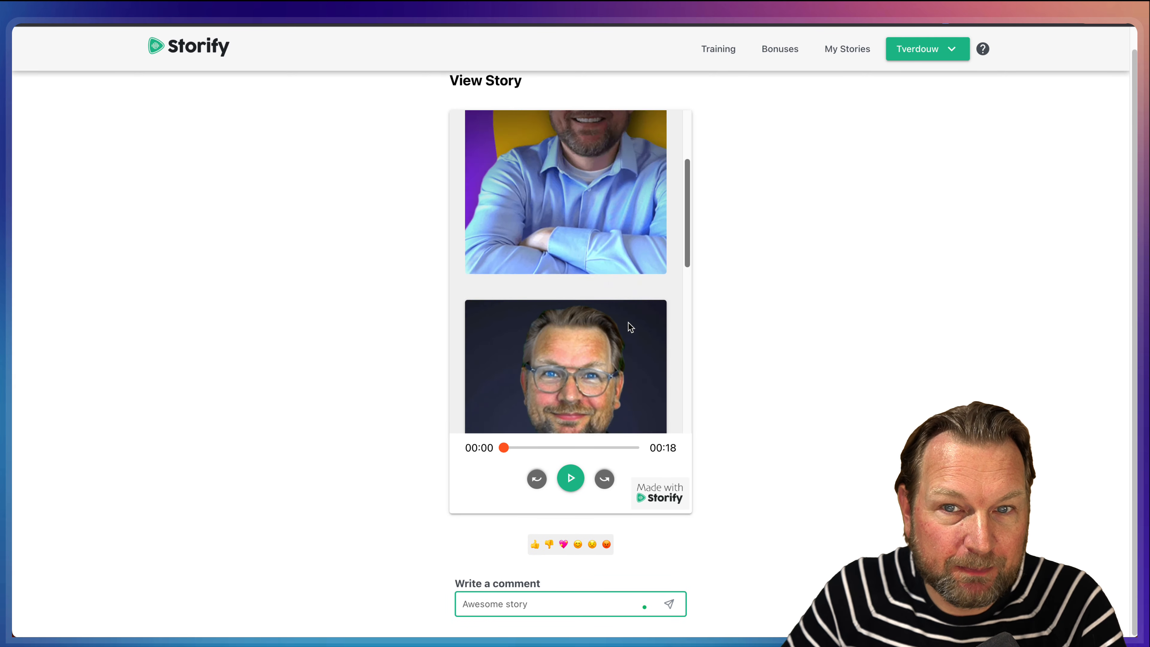
pyautogui.scroll(2, 632, 324)
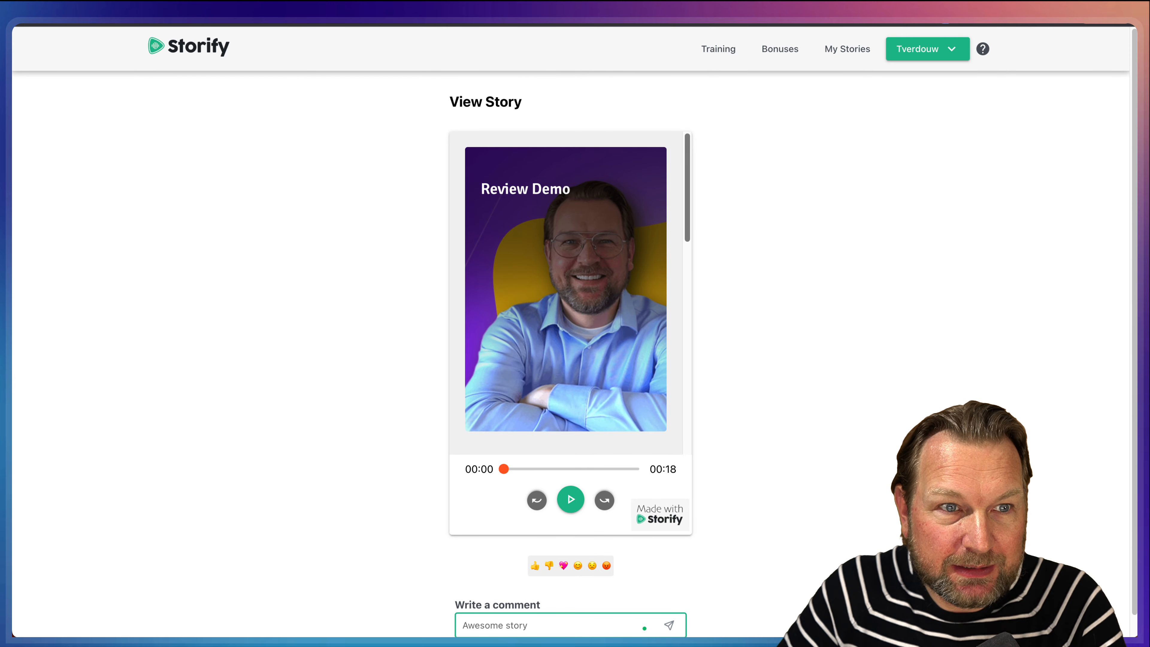
# Return to My Stories and view the analytics of the published story dated Tue 12:15 pm
pyautogui.click(861, 50)
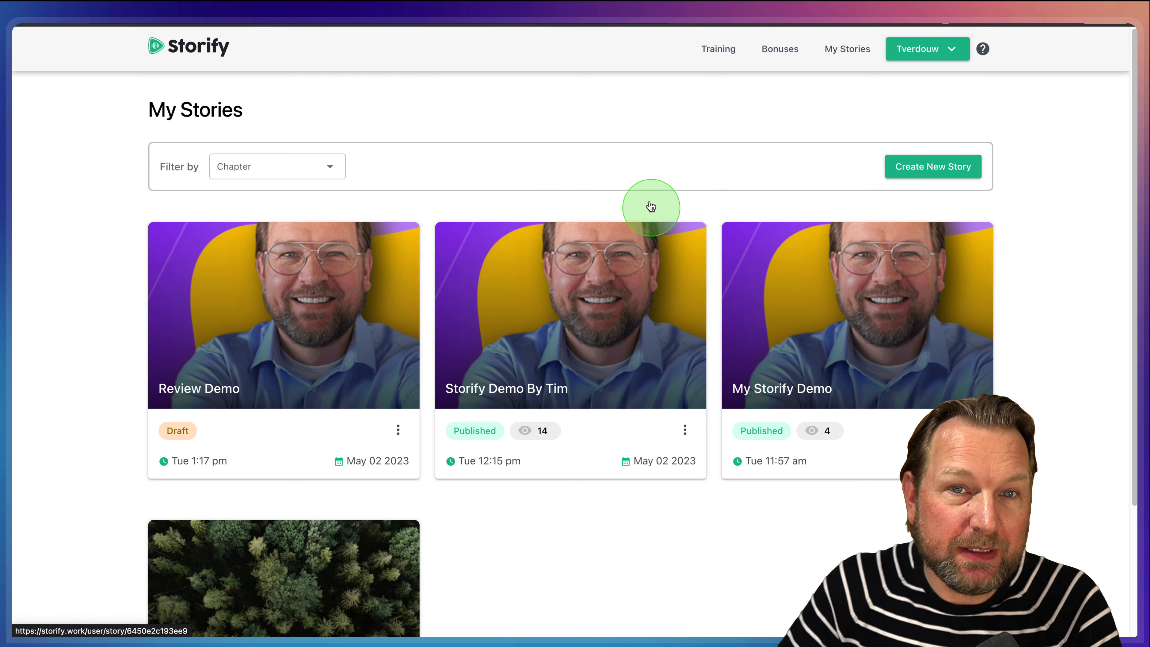
pyautogui.scroll(-5, 613, 254)
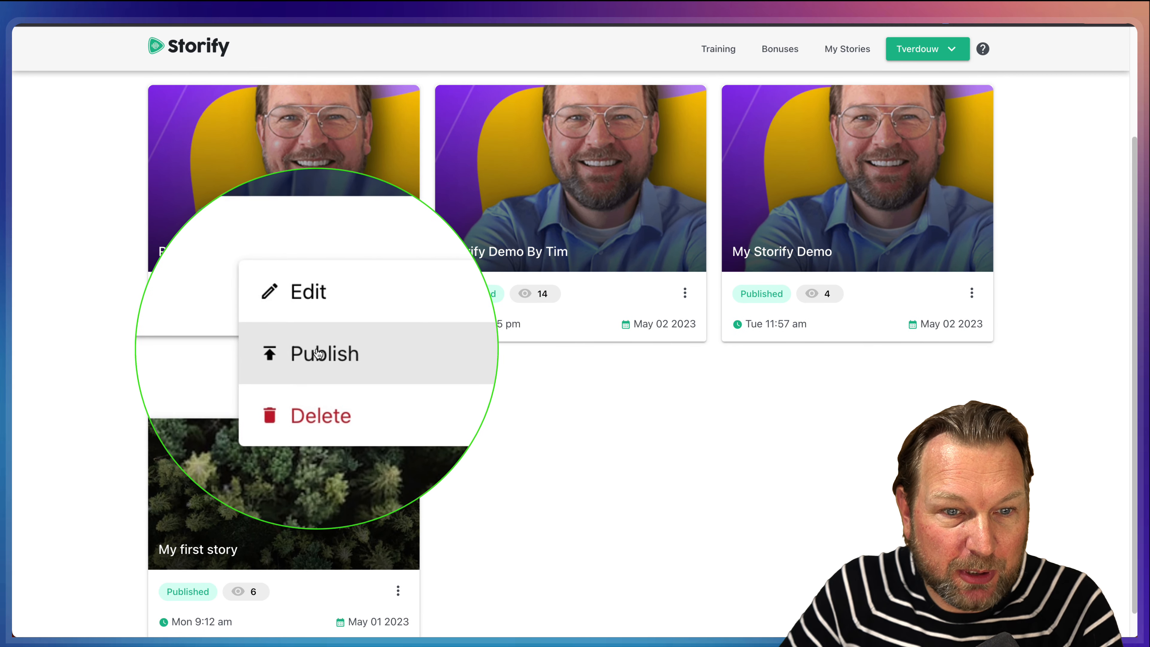
pyautogui.click(685, 293)
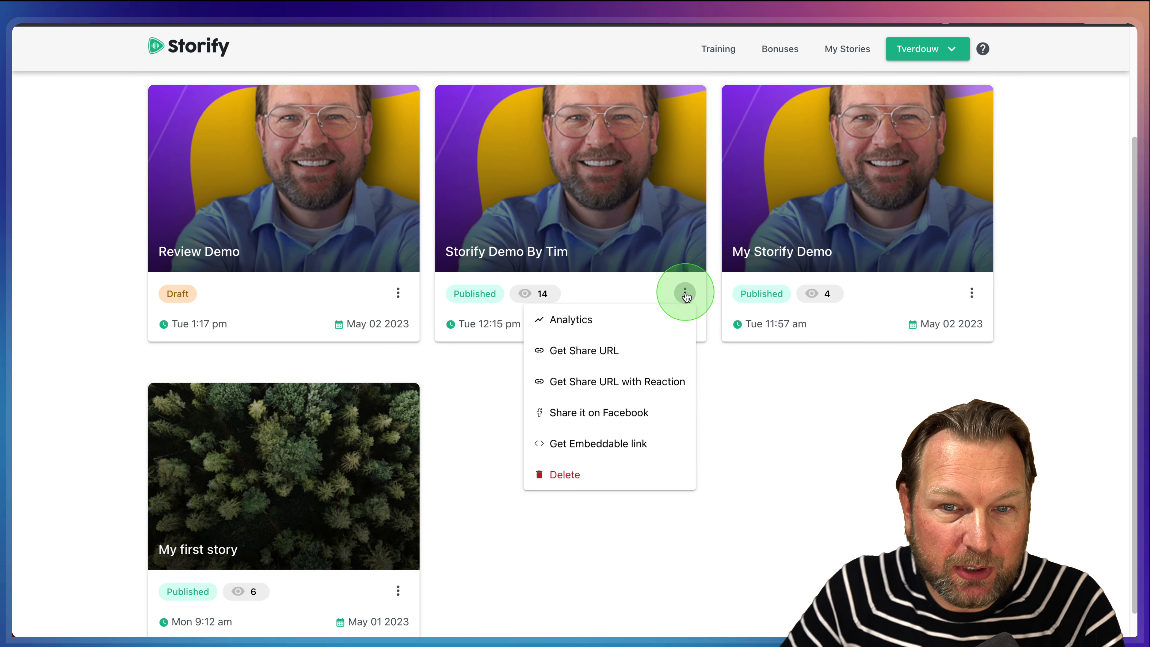
pyautogui.click(565, 325)
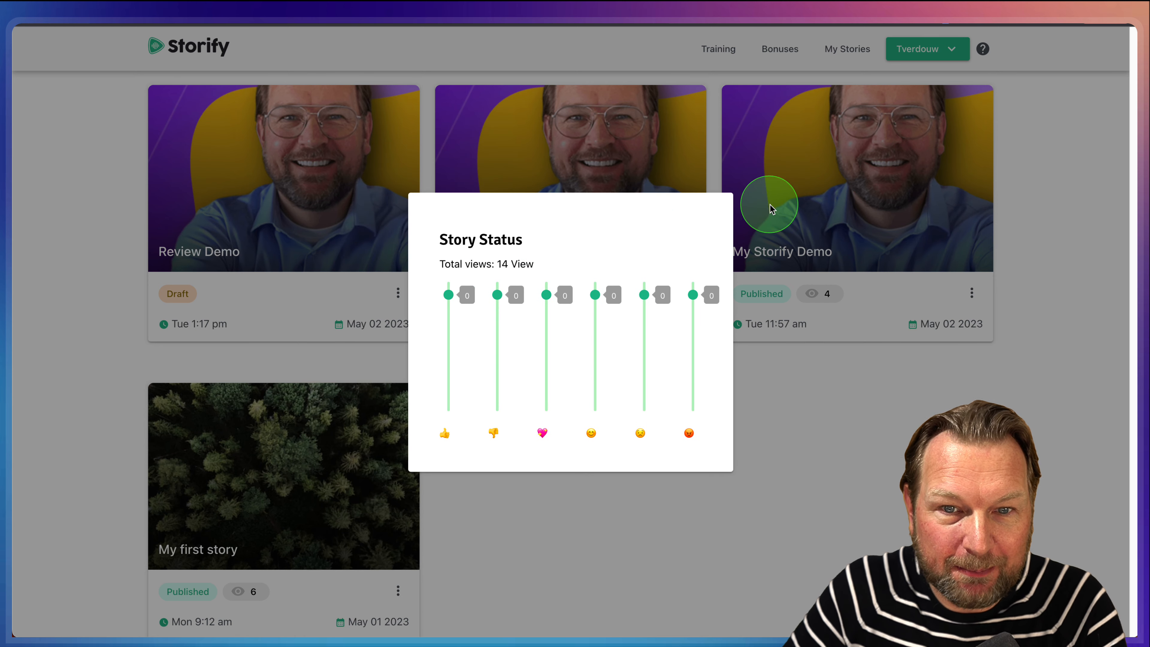
pyautogui.click(762, 211)
# Get the share URL of the published story dated Tue 12:15 pm
pyautogui.click(685, 293)
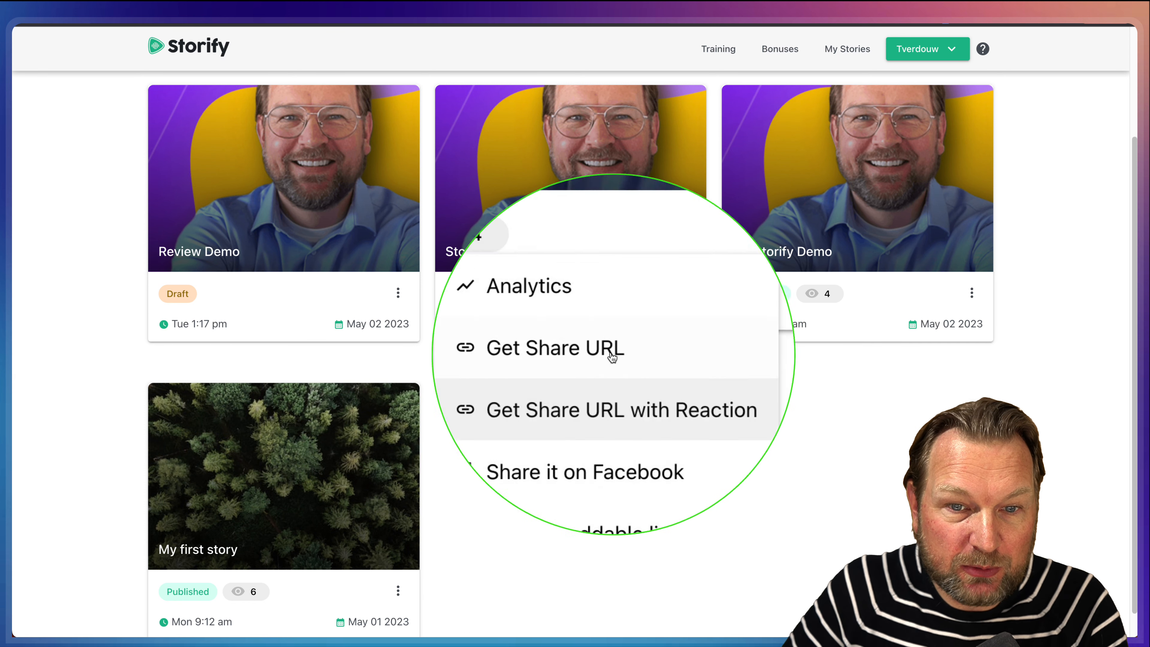
pyautogui.click(603, 358)
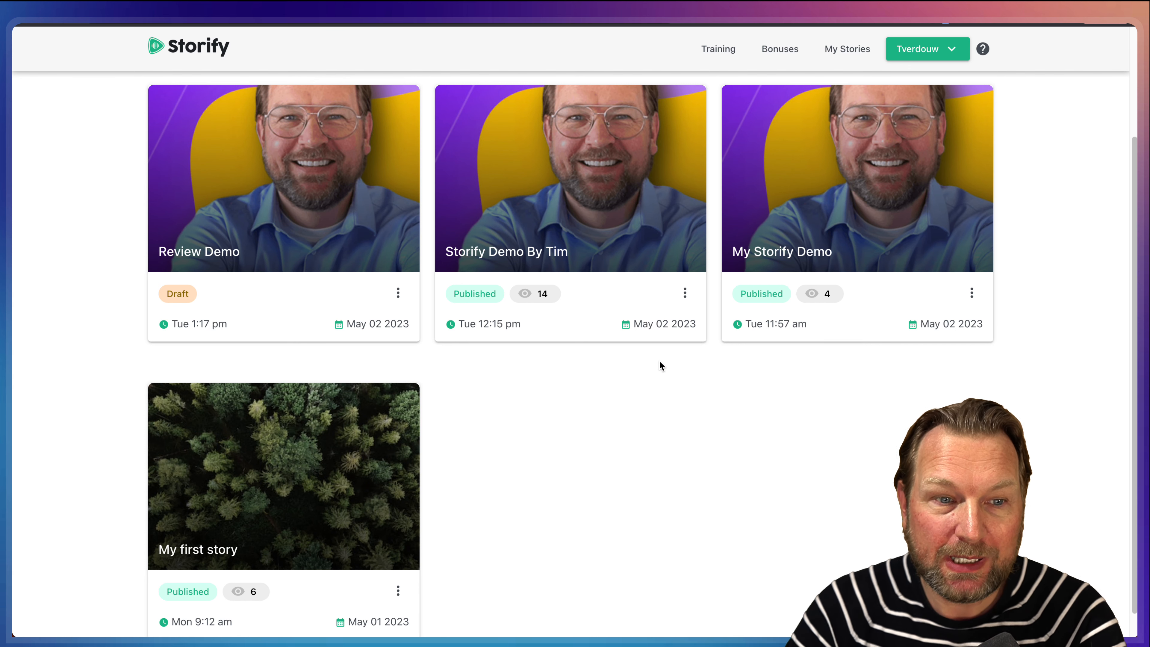
pyautogui.scroll(3, 626, 367)
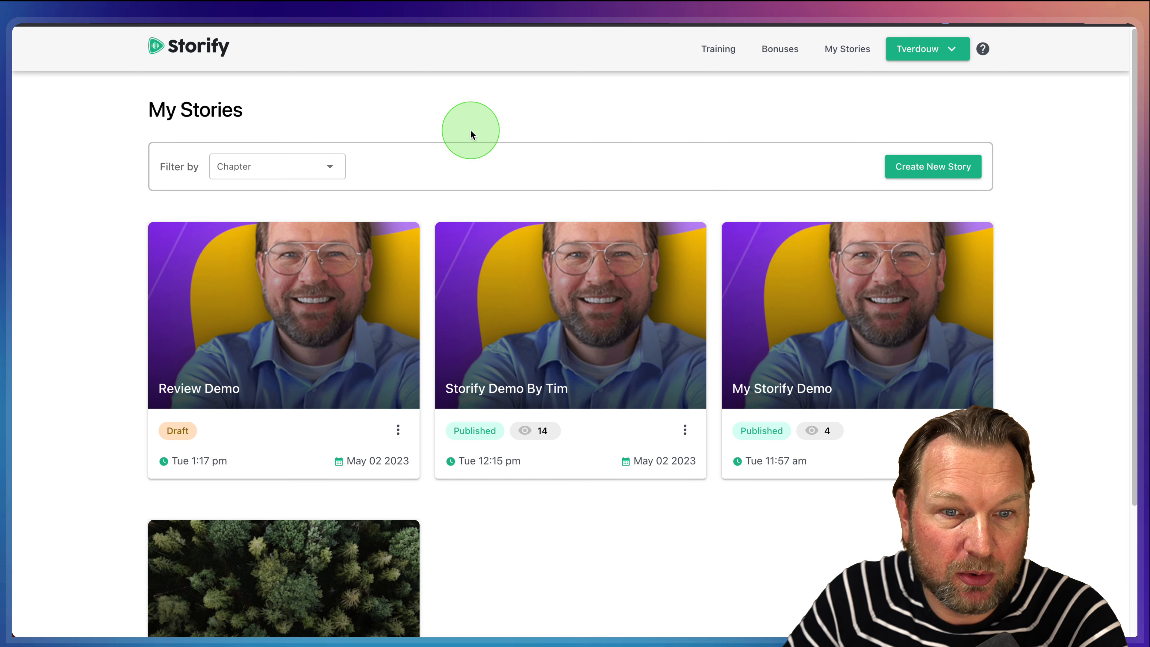
# Switch to the shared story's page and look through its cards, including the images, lists, highlights, quote, profile and CTA buttons
pyautogui.click(465, 3)
pyautogui.scroll(-4, 616, 298)
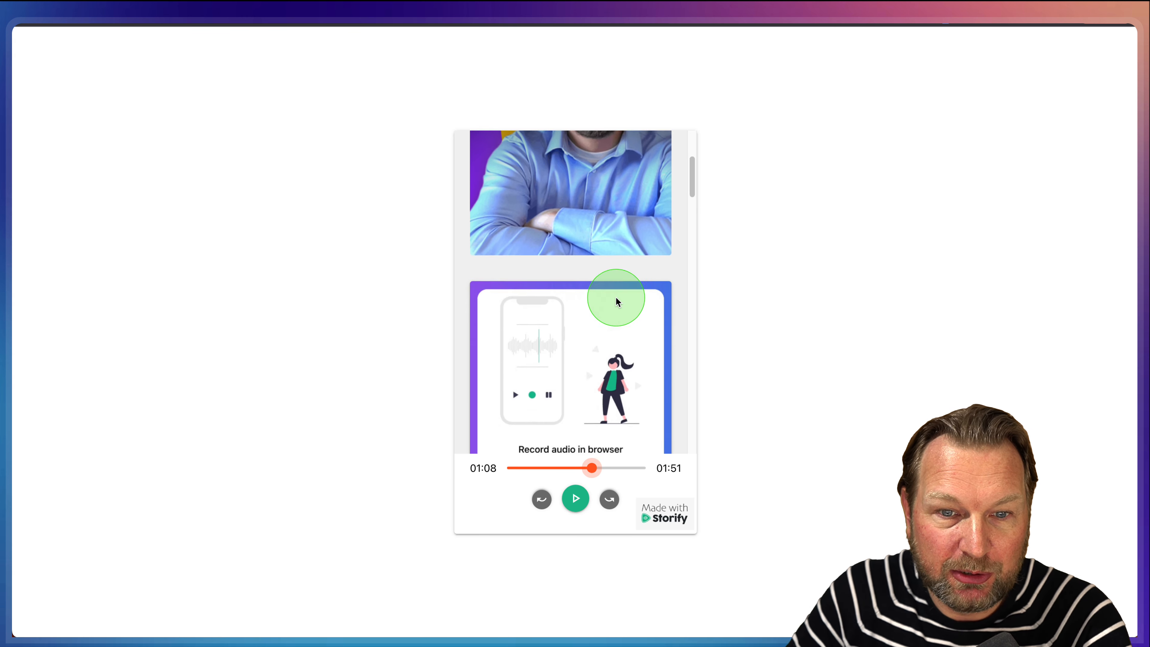
pyautogui.scroll(-5, 617, 302)
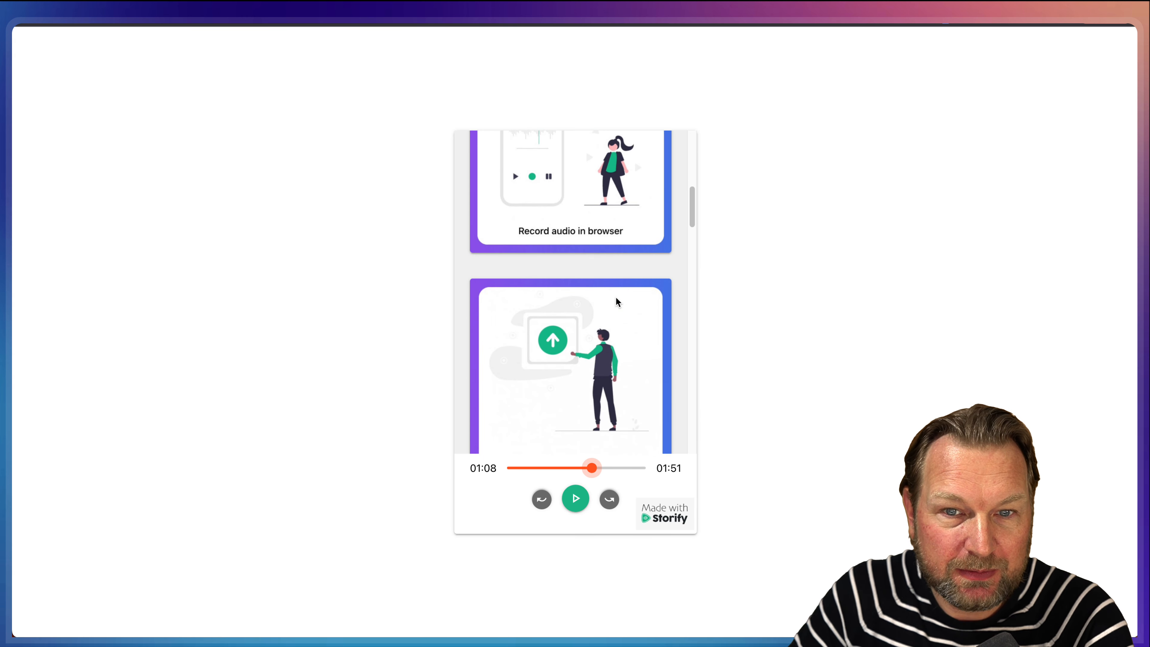
pyautogui.scroll(-6, 616, 298)
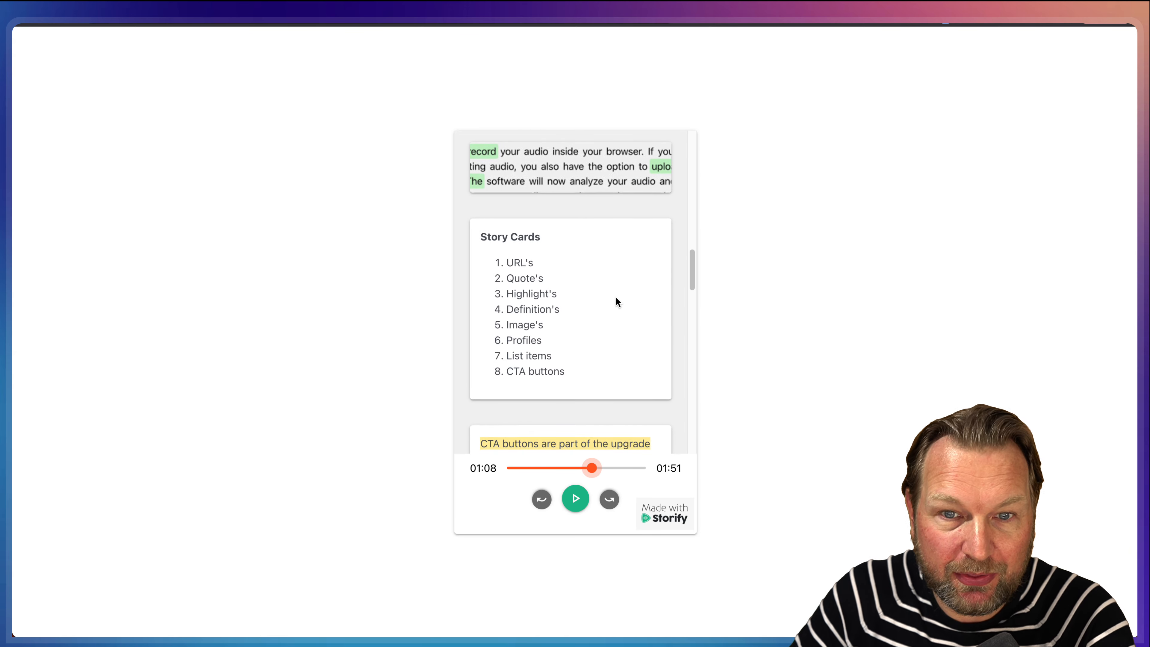
pyautogui.scroll(-5, 616, 292)
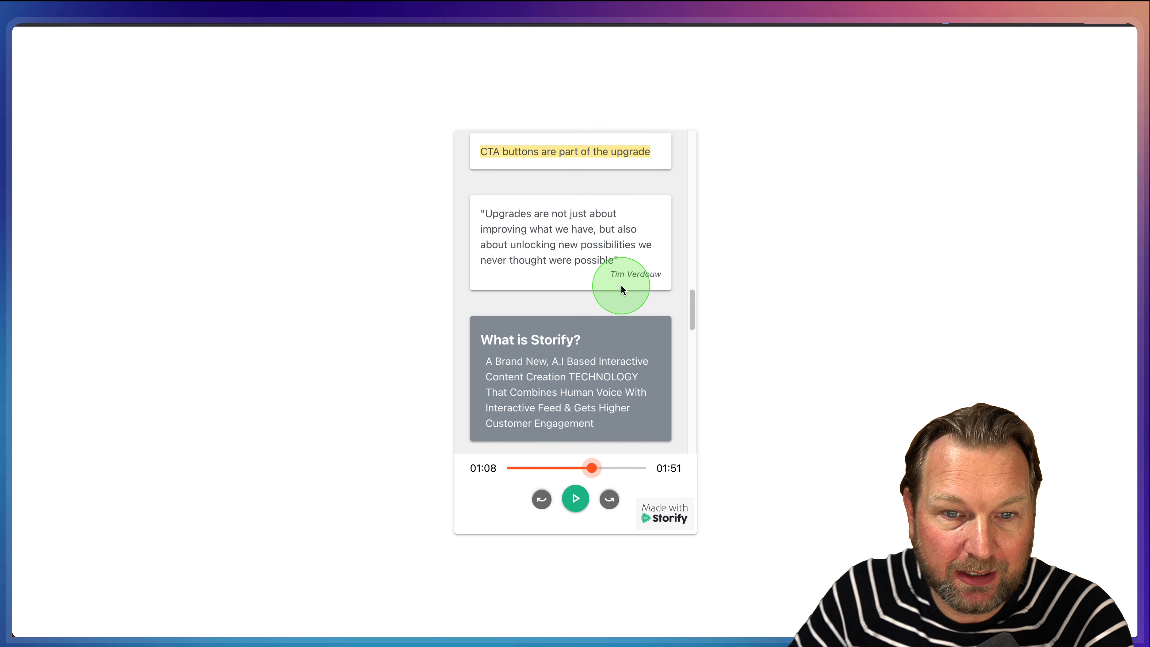
pyautogui.scroll(-8, 620, 287)
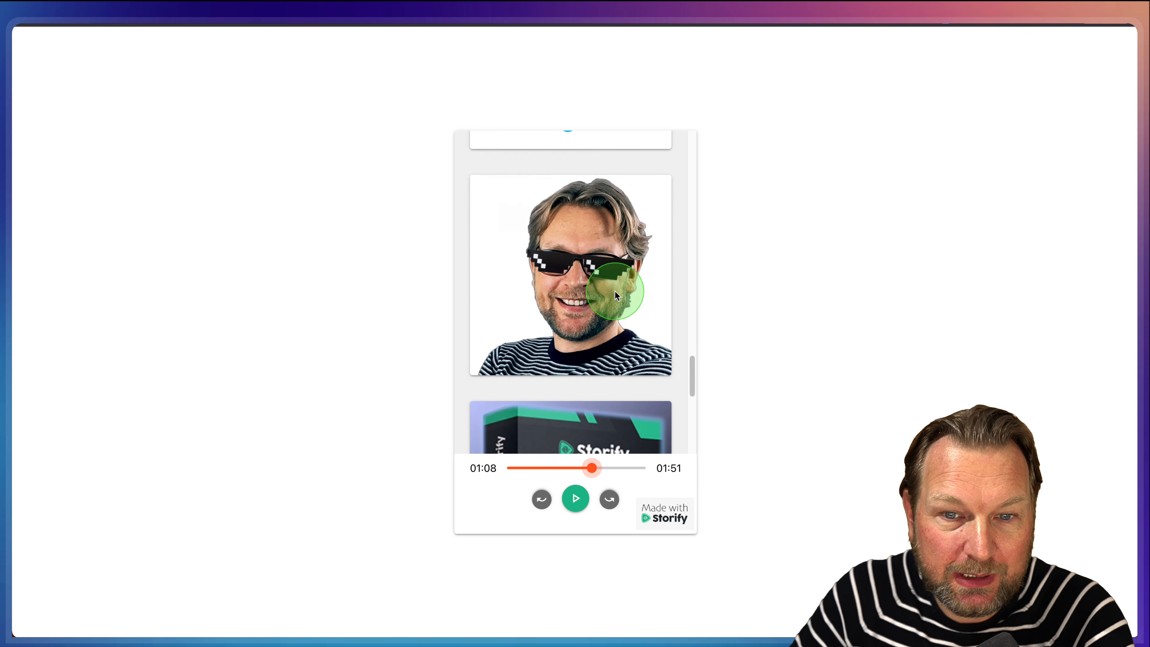
pyautogui.scroll(-3, 614, 290)
pyautogui.scroll(3, 607, 288)
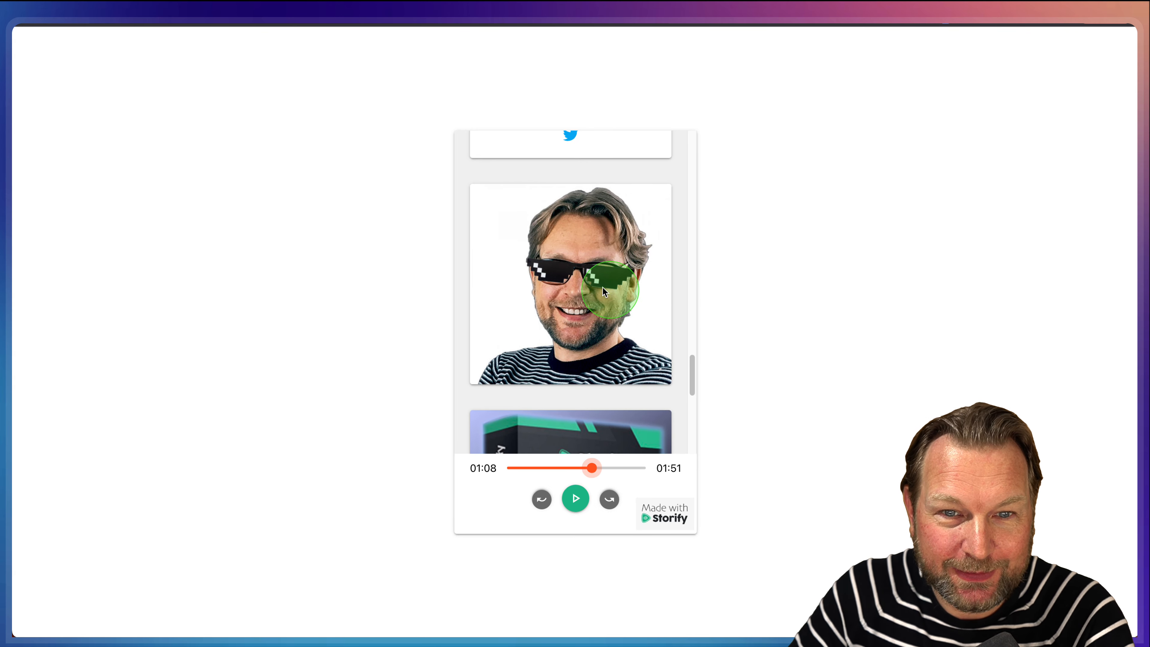
pyautogui.scroll(-10, 589, 280)
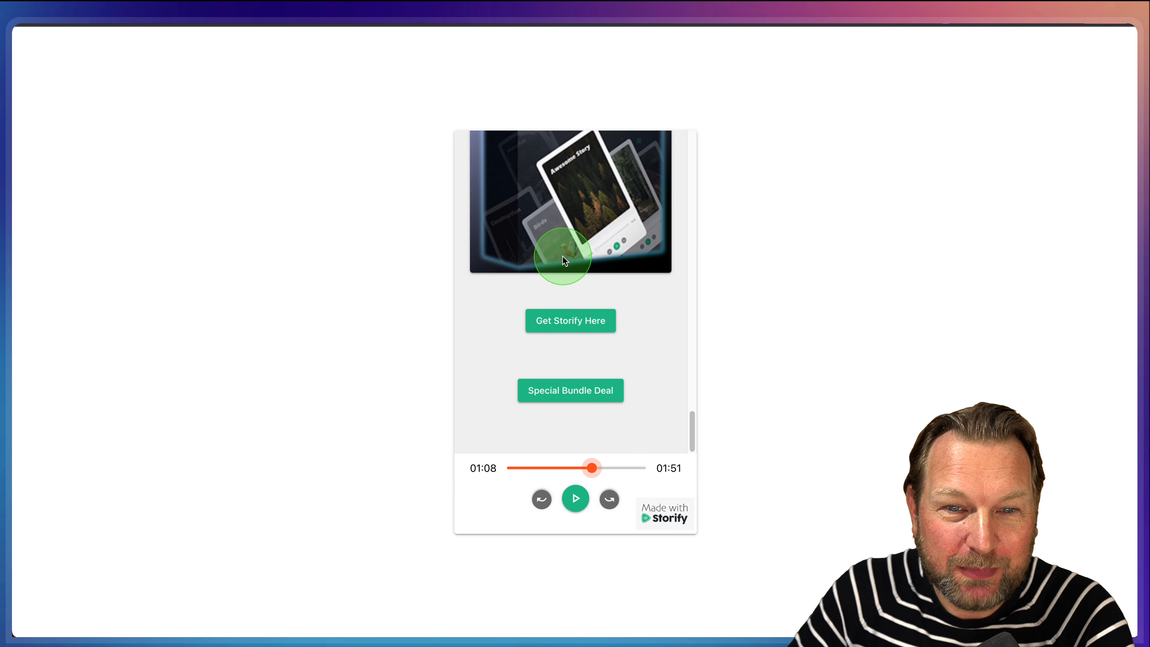
pyautogui.scroll(20, 550, 150)
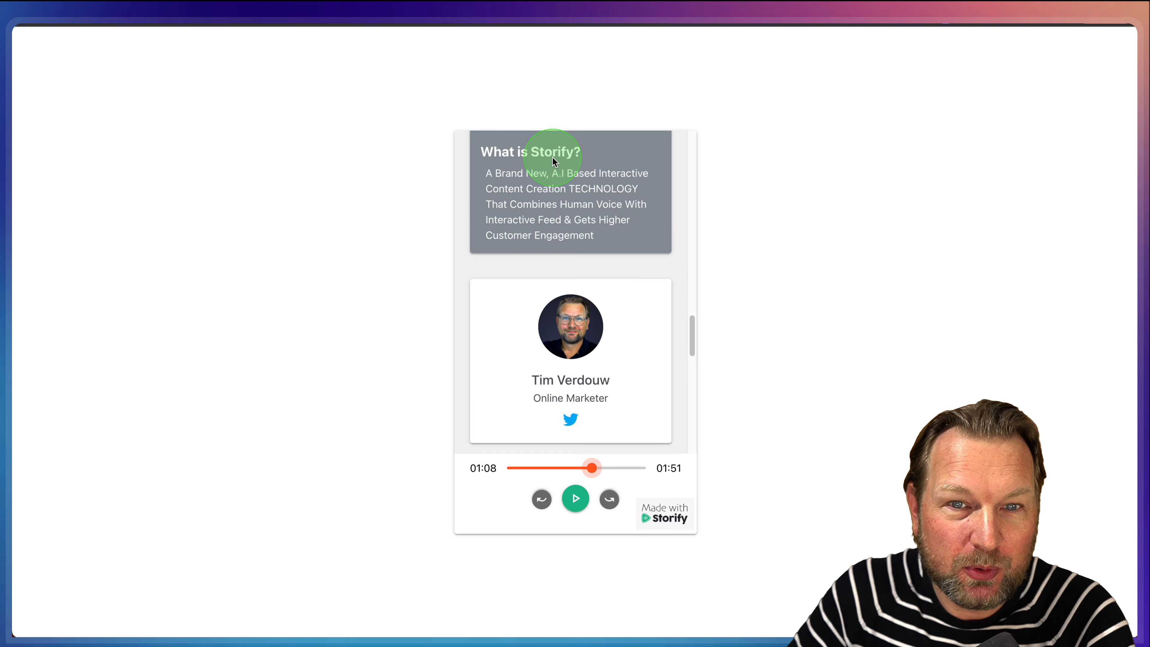
pyautogui.scroll(-10, 624, 290)
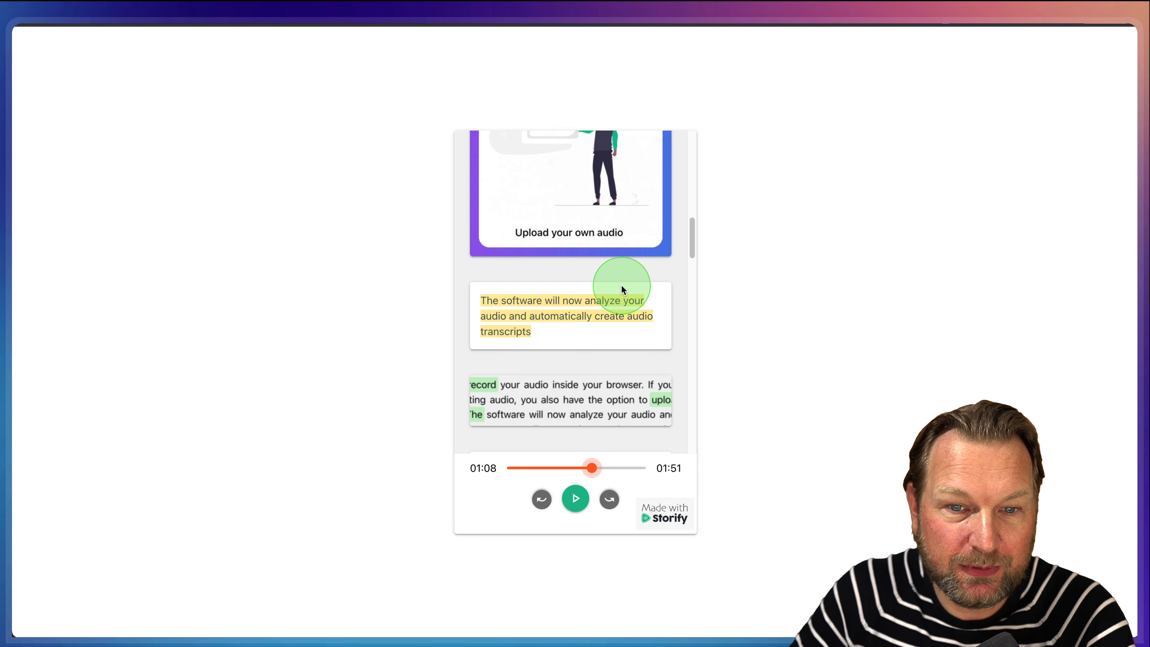
pyautogui.scroll(3, 564, 247)
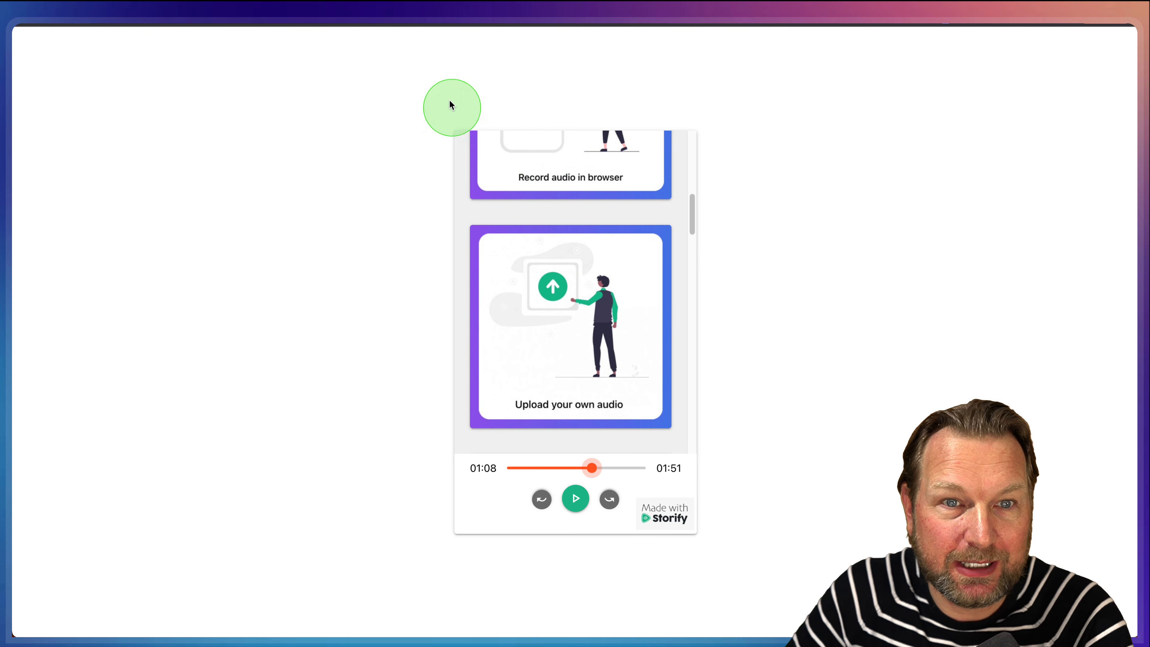